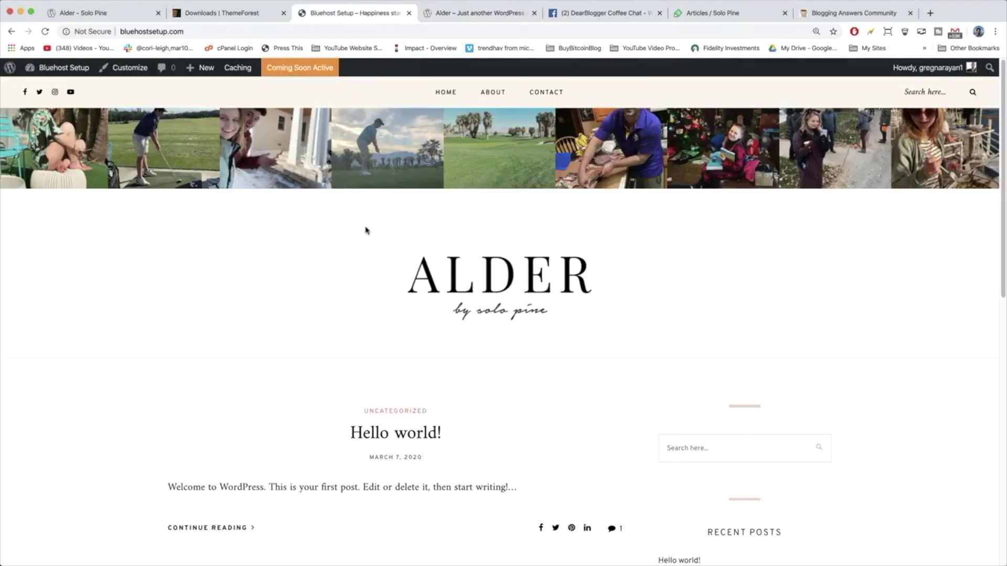
Step: Load logomakr.com in a new Chrome tab
scroll(367, 231, "down", 1)
scroll(443, 233, "down", 1)
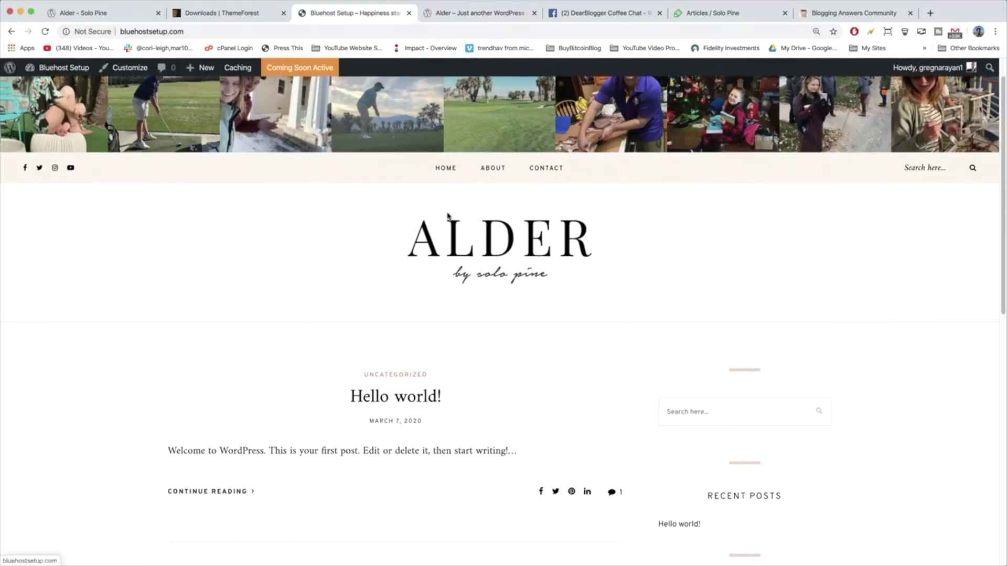
scroll(456, 233, "down", 3)
scroll(467, 252, "up", 5)
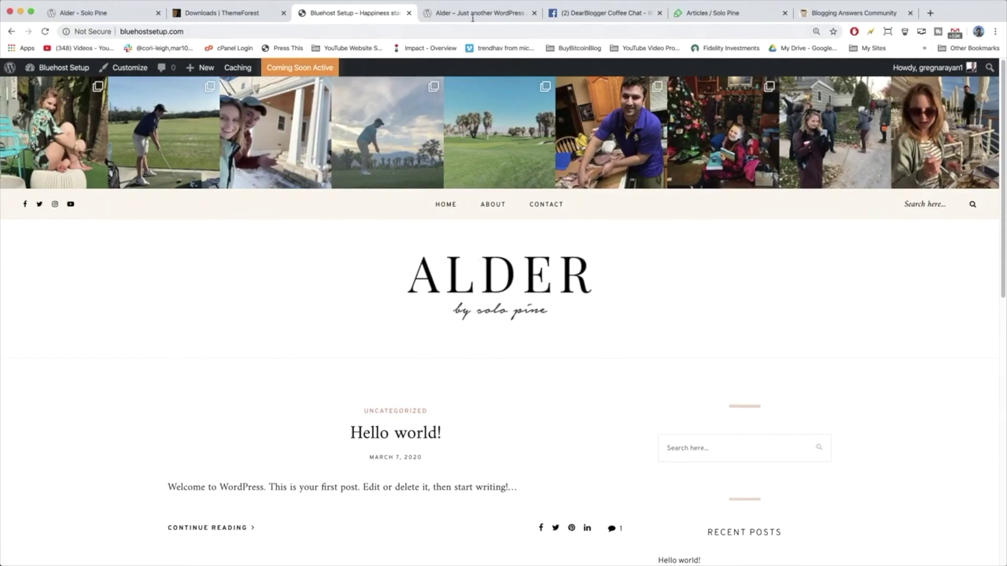
left_click(931, 14)
type("l")
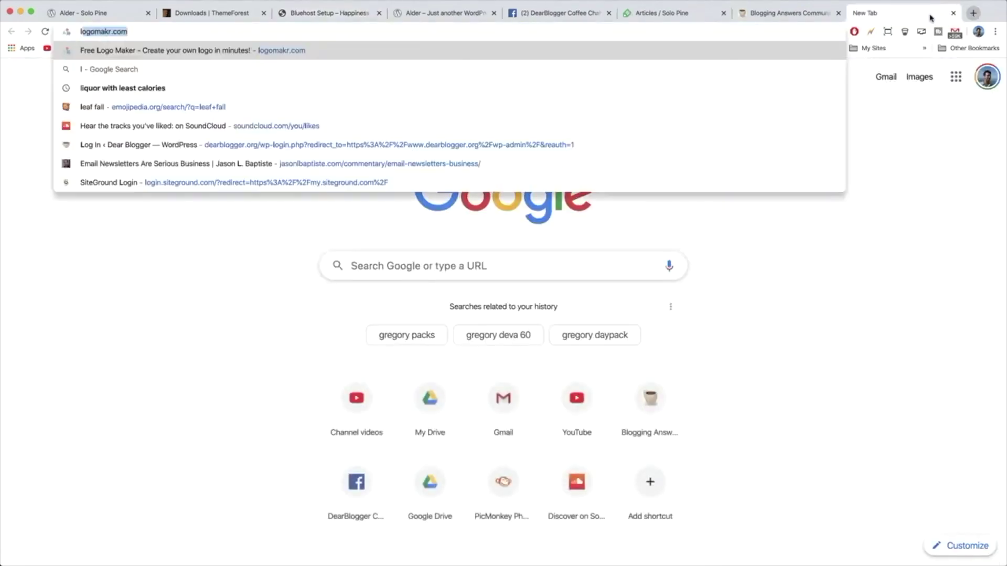
type("ogomak")
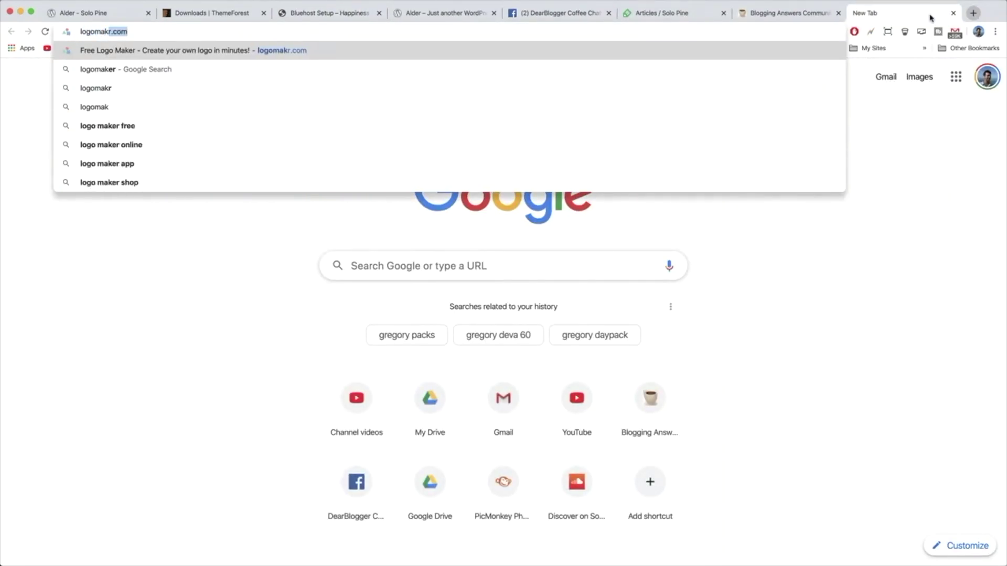
key("BackSpace")
type("r")
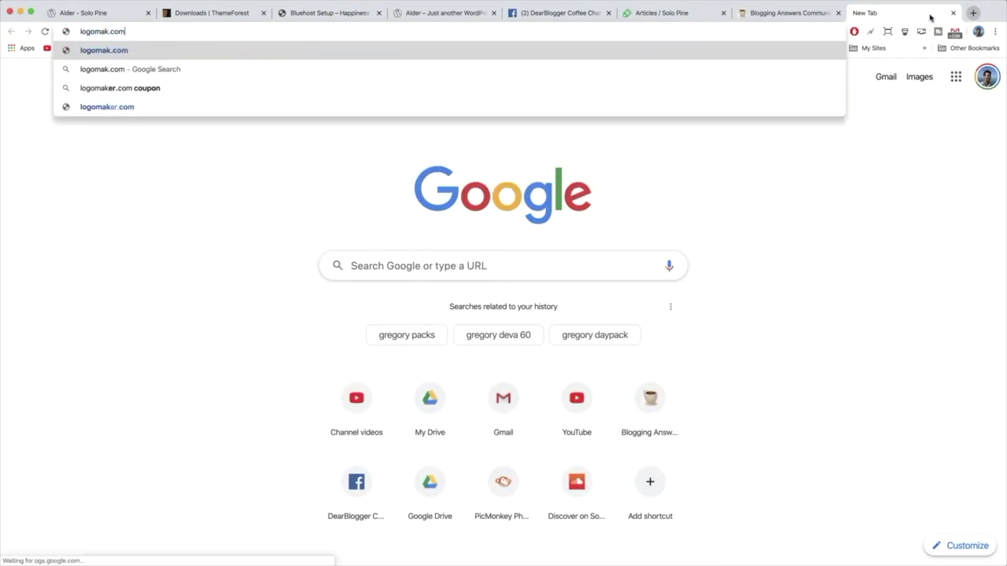
key("BackSpace")
key("BackSpace")
key("BackSpace")
type("kr")
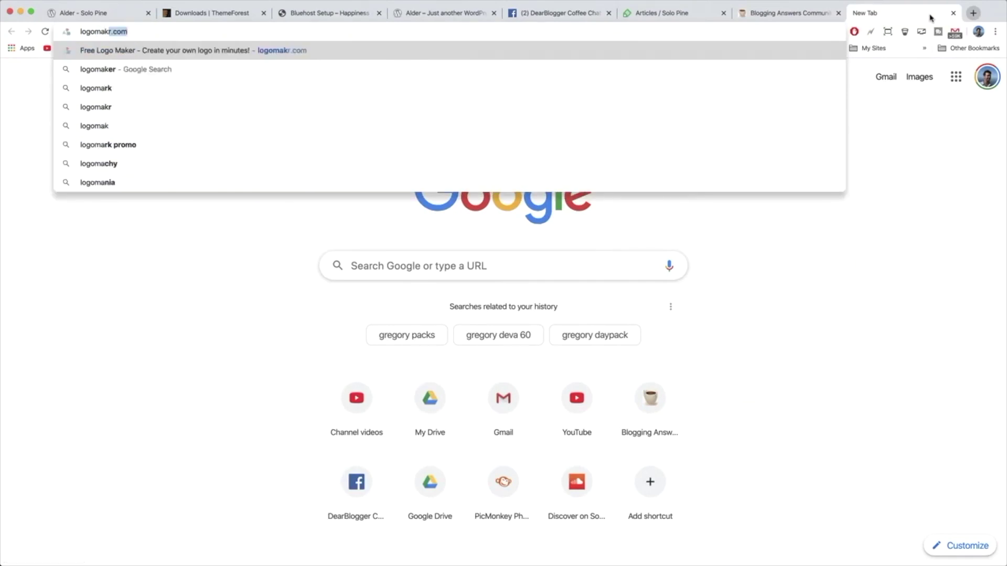
key("Return")
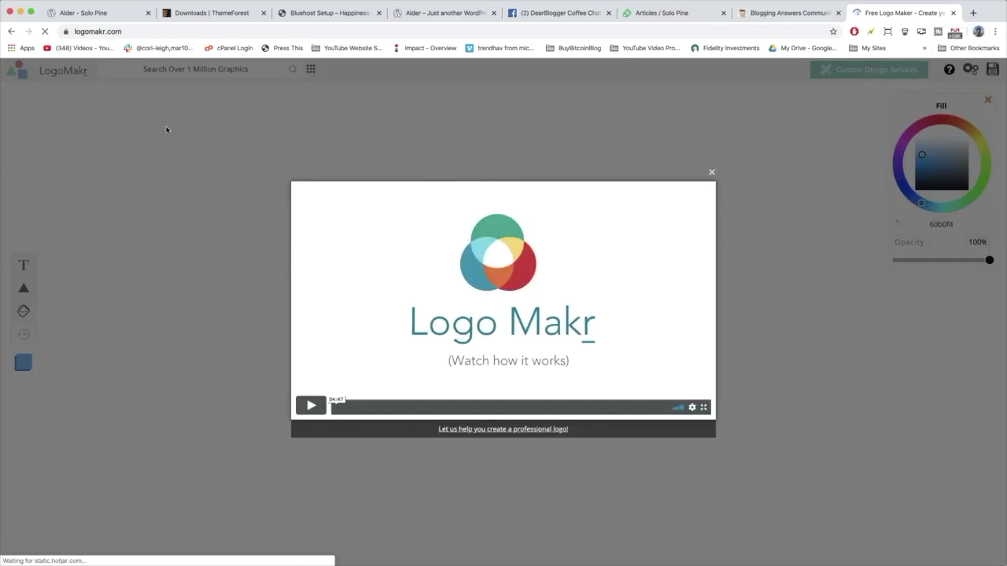
Step: Dismiss LogoMakr's how-it-works video popup and the graphics tip panel
left_click(167, 130)
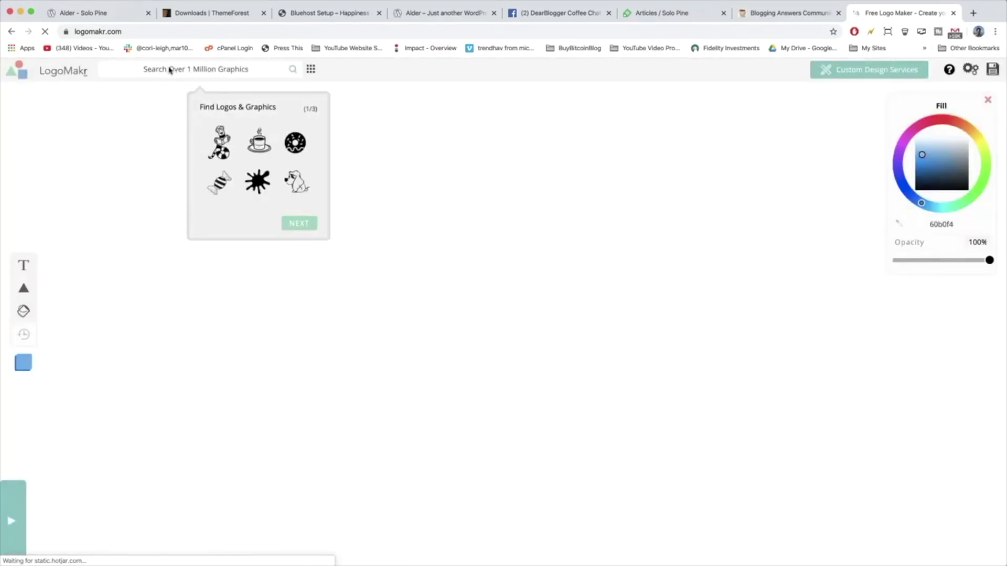
left_click(325, 13)
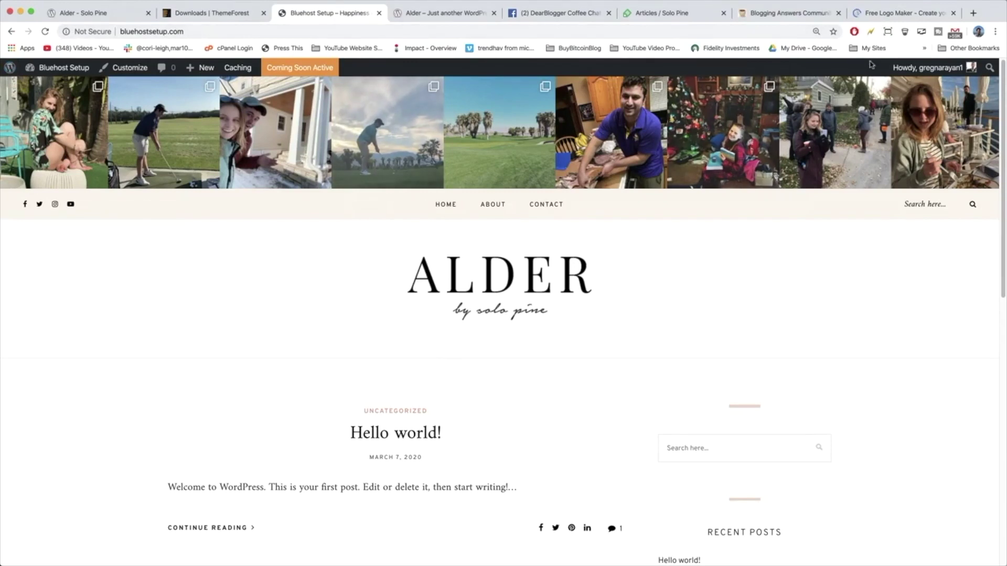
left_click(889, 15)
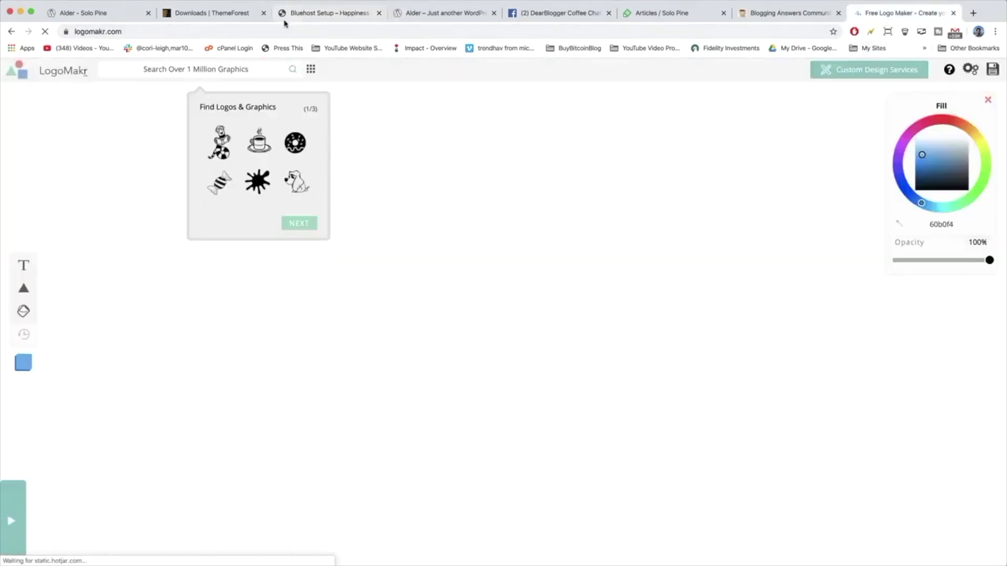
left_click(204, 69)
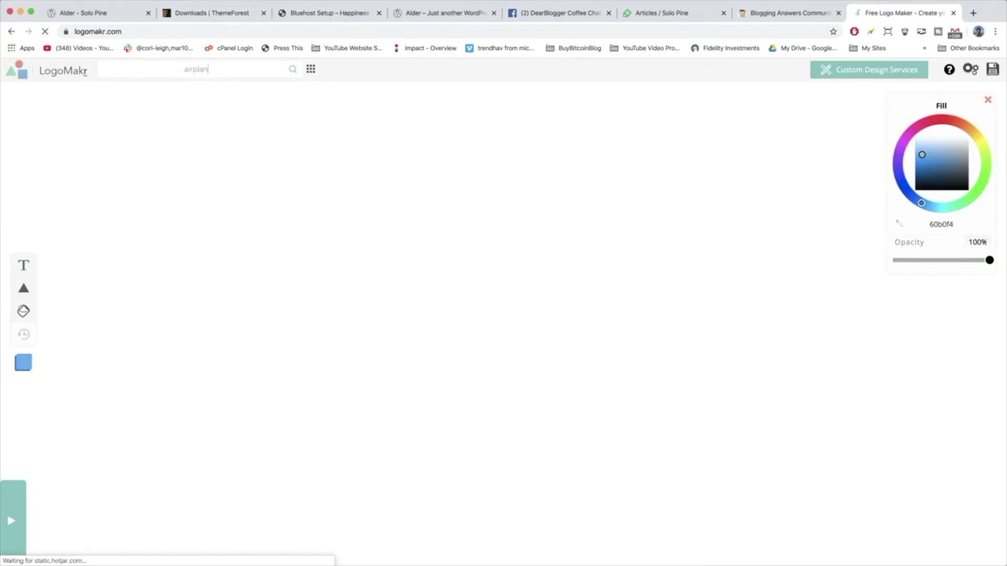
Step: Search the graphics library for 'airplane' and scroll through the icon results
type("airplane")
key("Return")
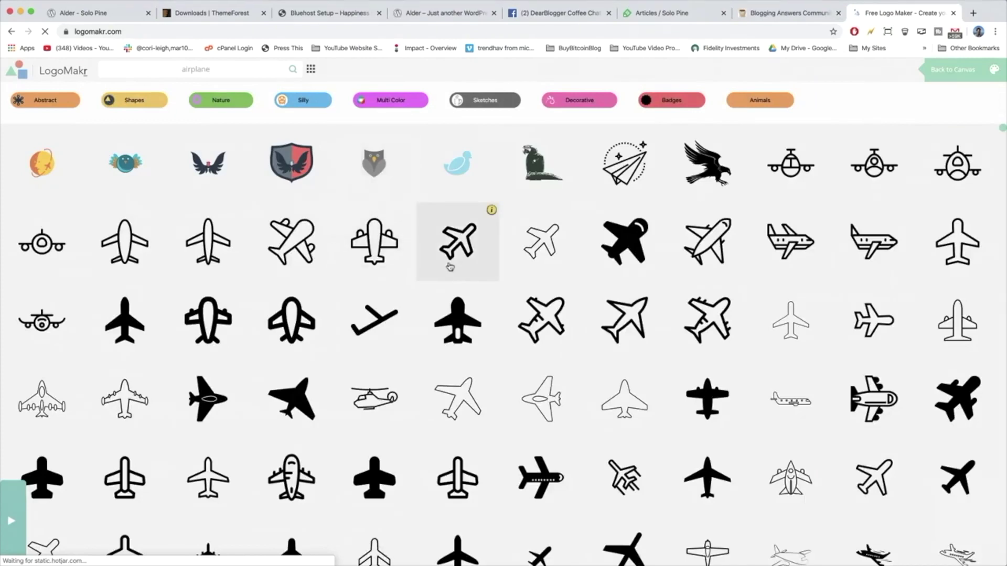
scroll(455, 263, "down", 4)
scroll(454, 265, "down", 2)
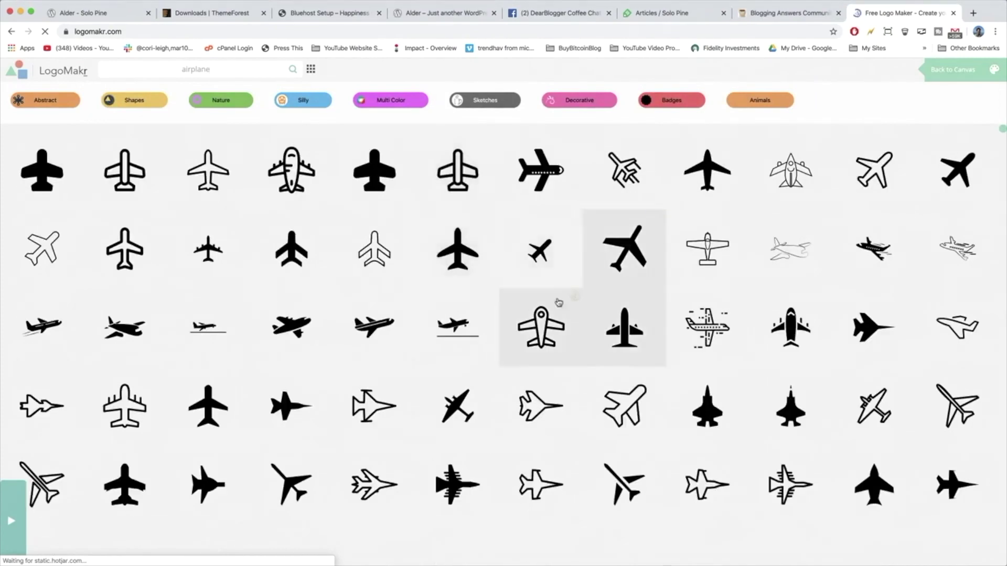
scroll(515, 314, "down", 8)
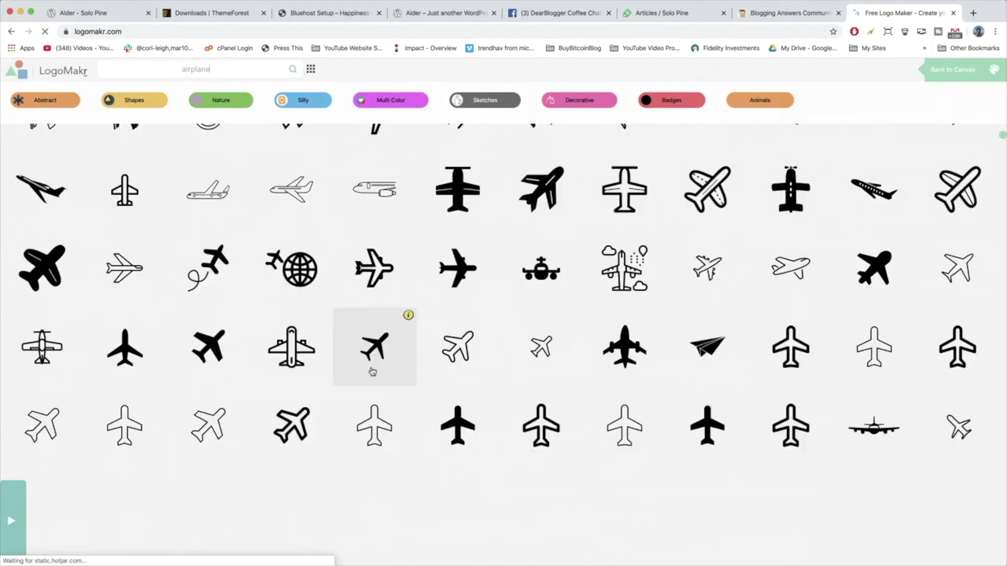
scroll(320, 401, "down", 8)
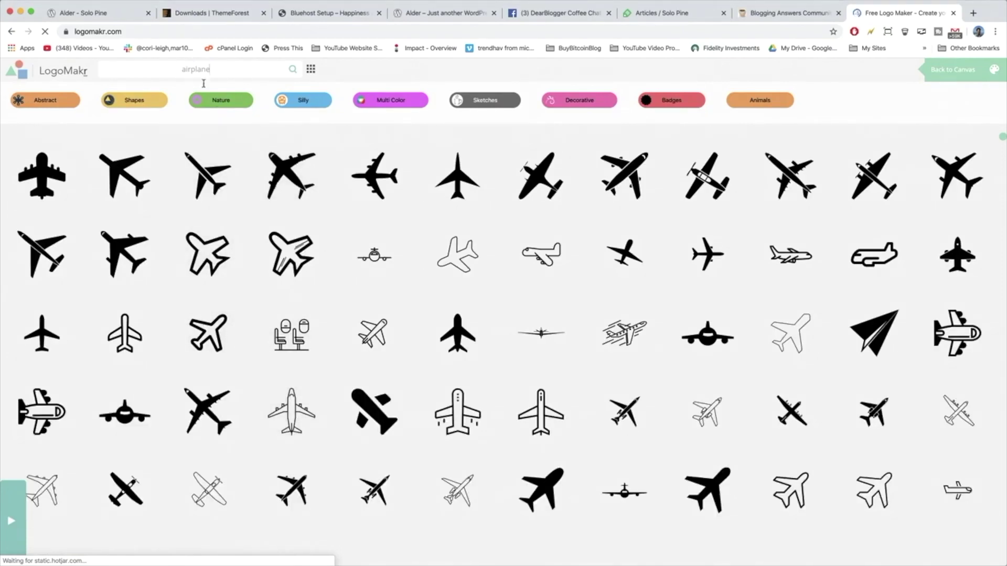
scroll(258, 254, "down", 5)
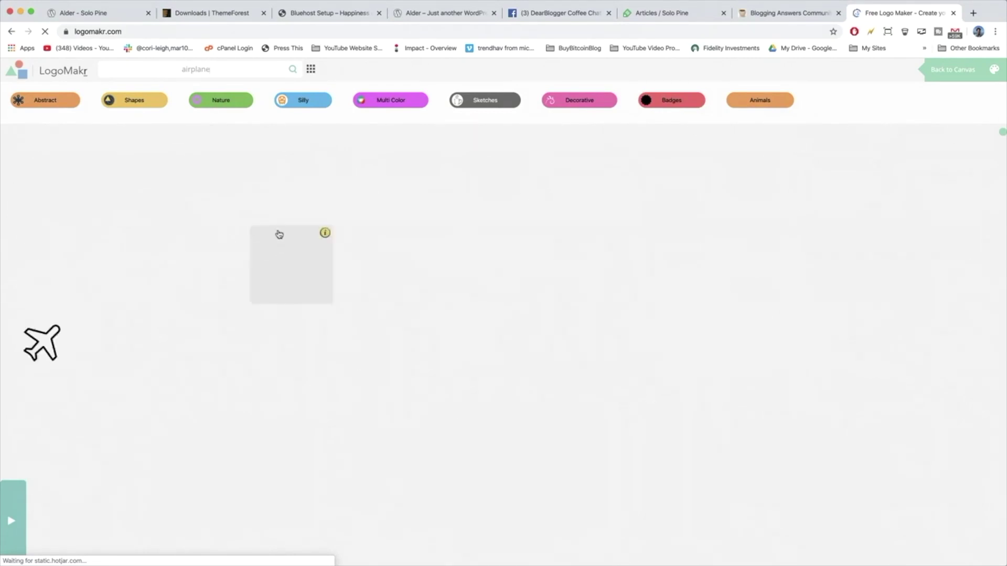
scroll(283, 225, "down", 10)
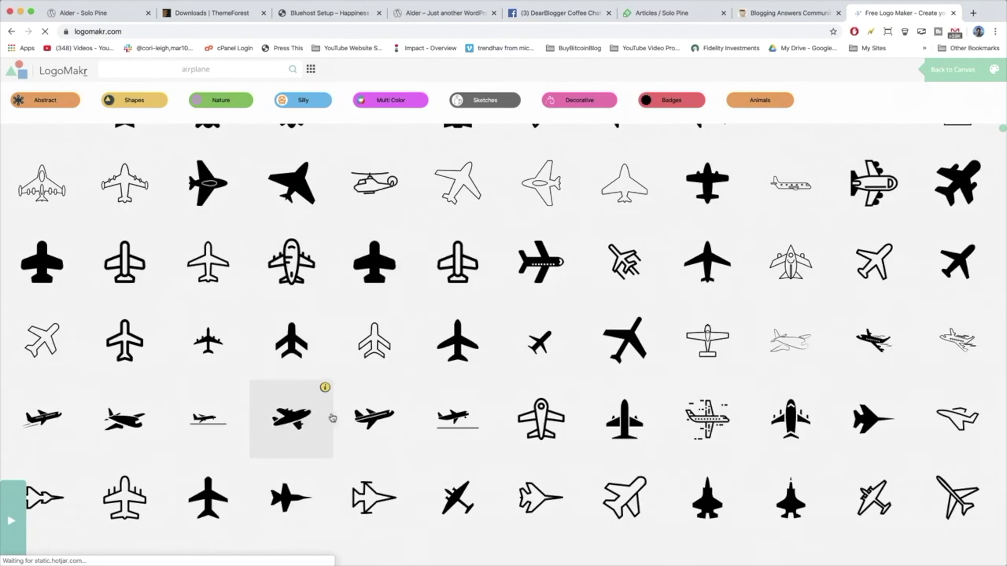
Step: Place the chosen black airplane icon on the canvas, moving it upper left and resizing it
left_click(307, 419)
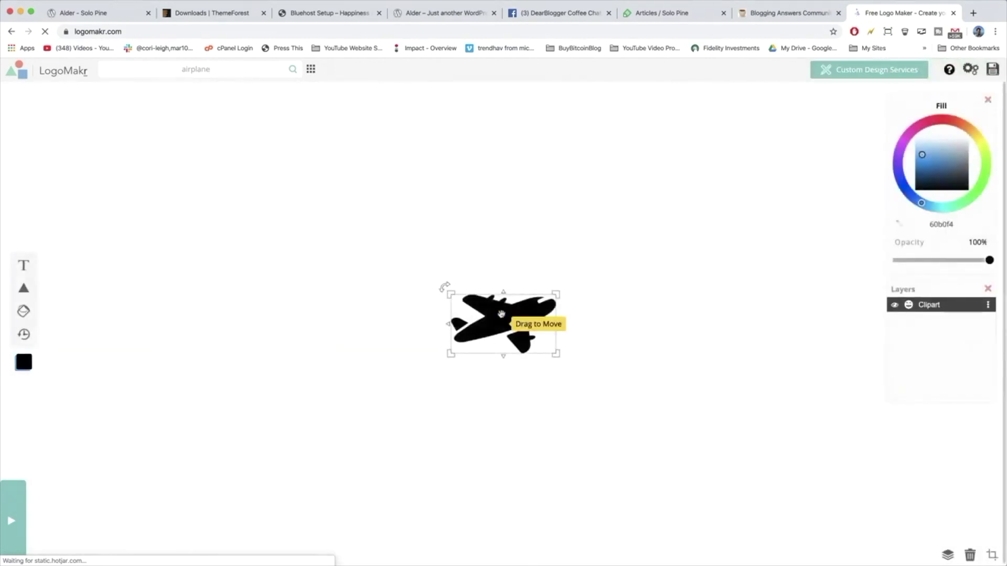
left_click_drag(501, 314, 270, 248)
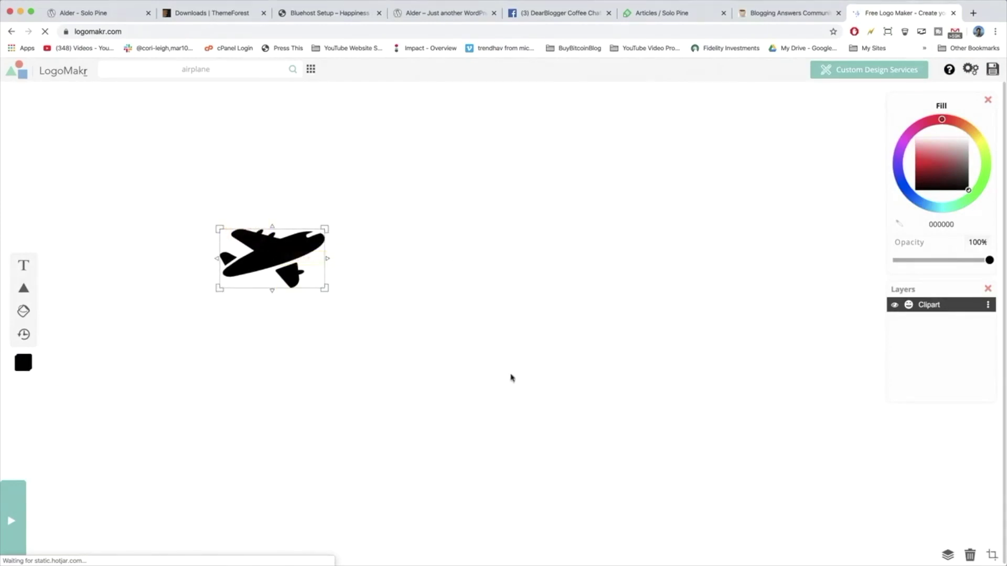
mouse_move(243, 268)
left_mouse_down()
mouse_move(552, 315)
mouse_move(612, 368)
mouse_move(363, 303)
mouse_move(252, 259)
mouse_move(234, 273)
left_mouse_up()
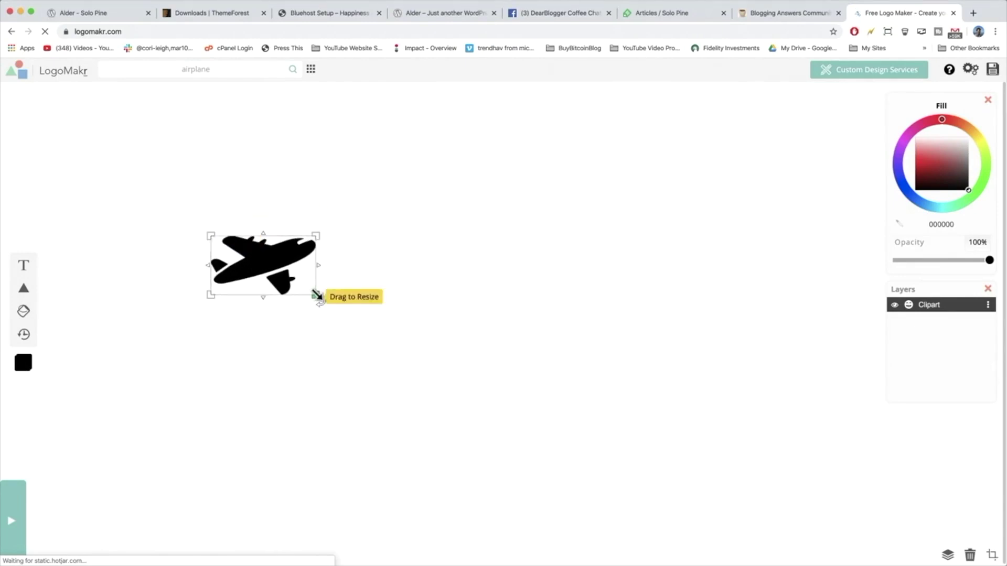
mouse_move(317, 295)
left_mouse_down()
mouse_move(383, 334)
mouse_move(305, 289)
left_mouse_up()
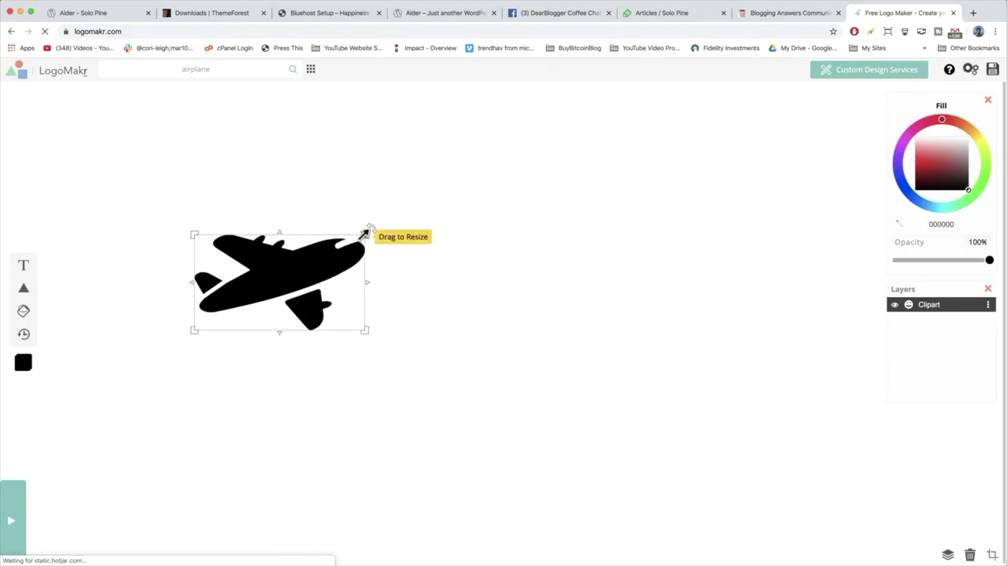
left_click_drag(367, 231, 346, 241)
left_click_drag(262, 284, 255, 264)
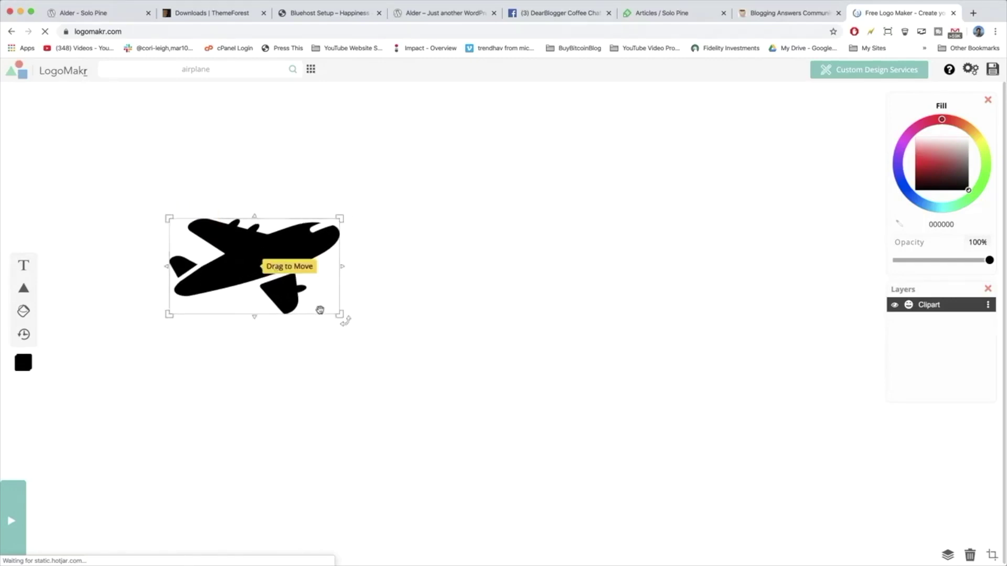
left_click_drag(340, 314, 268, 281)
left_click_drag(168, 217, 194, 233)
Step: Add a text box reading 'BluehostSetup.com' to the logo
left_click(23, 265)
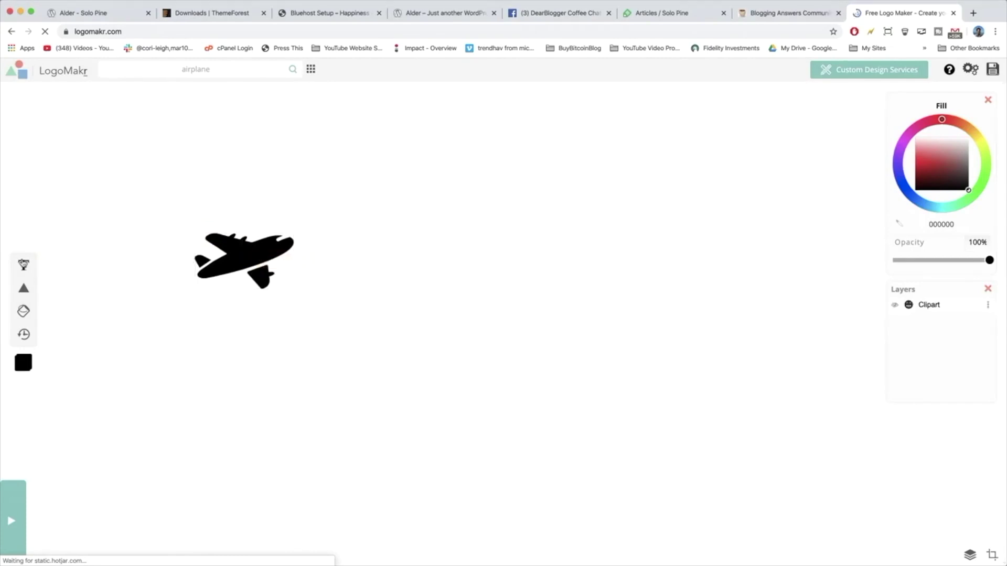
type("Blue")
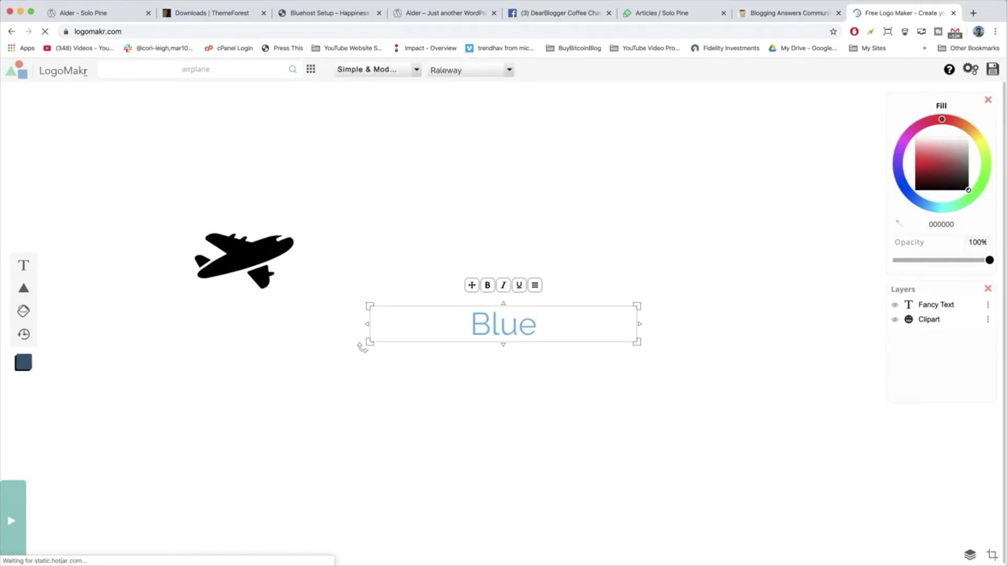
type("hostS")
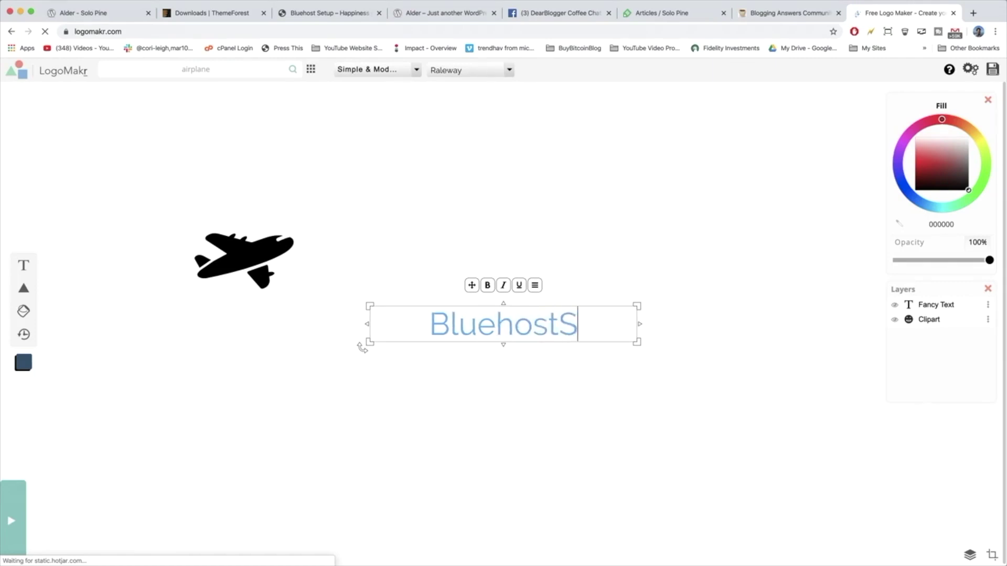
type("etup.com")
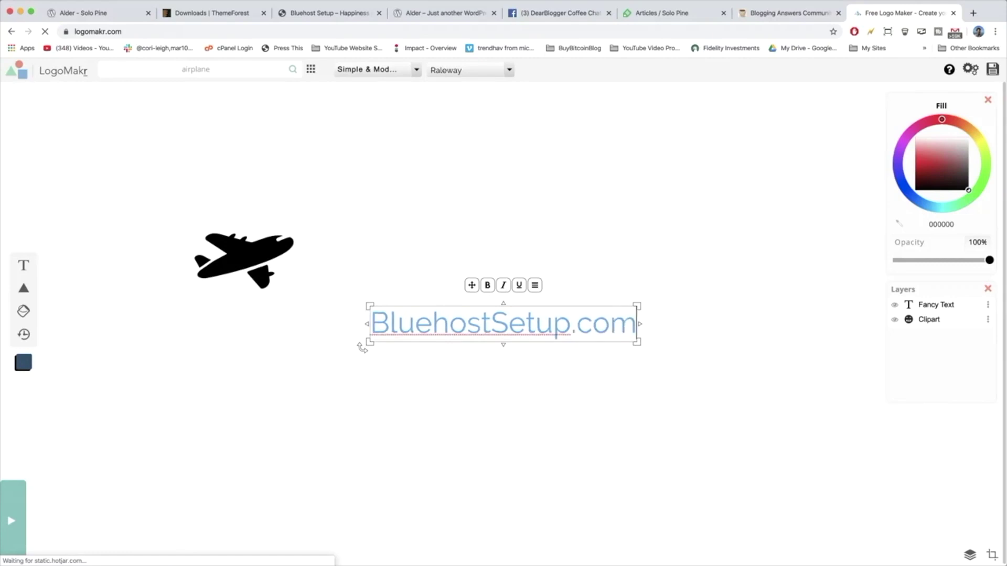
Step: Check the site's web address on the WordPress tab, then return to LogoMakr
left_click(322, 15)
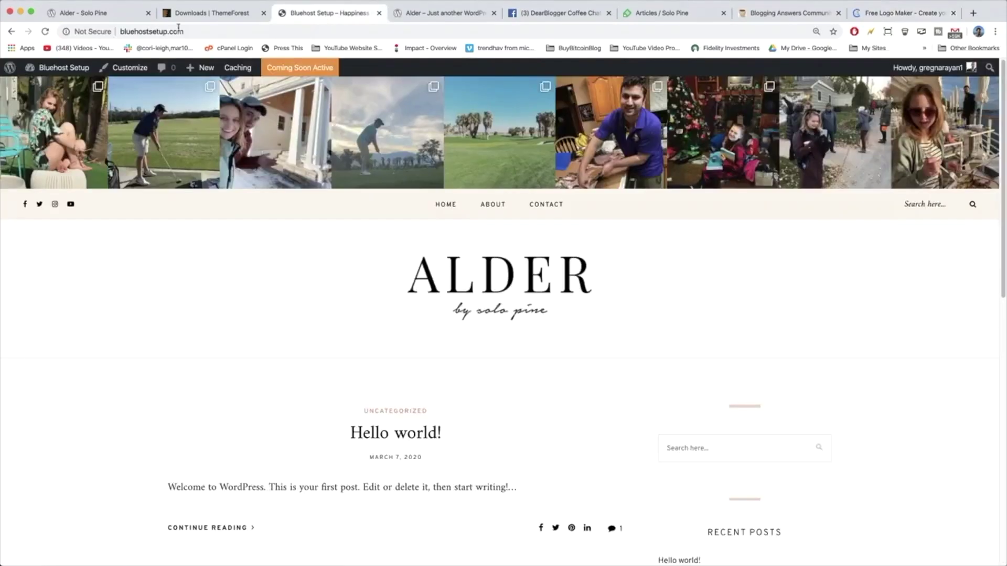
left_click(140, 32)
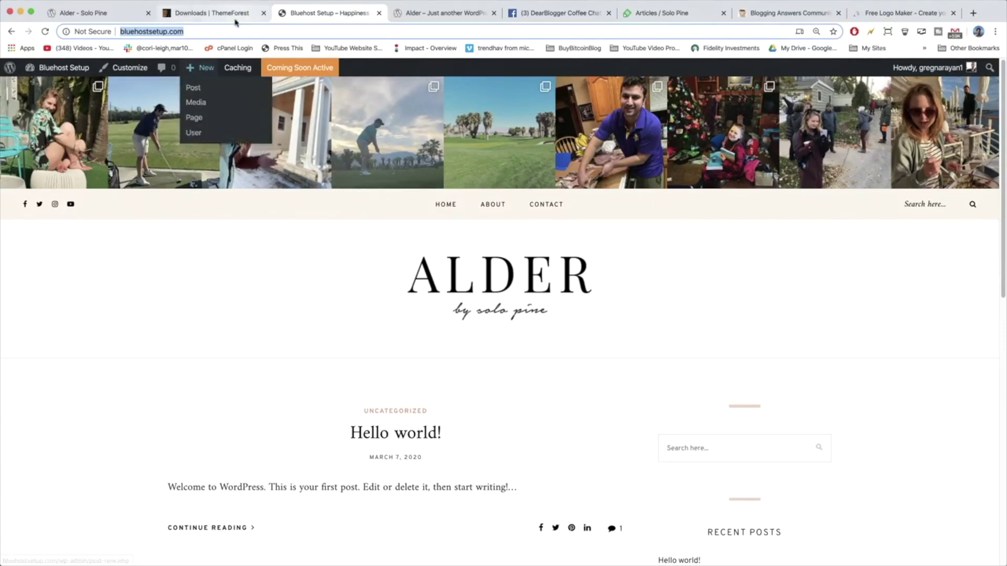
left_click(899, 16)
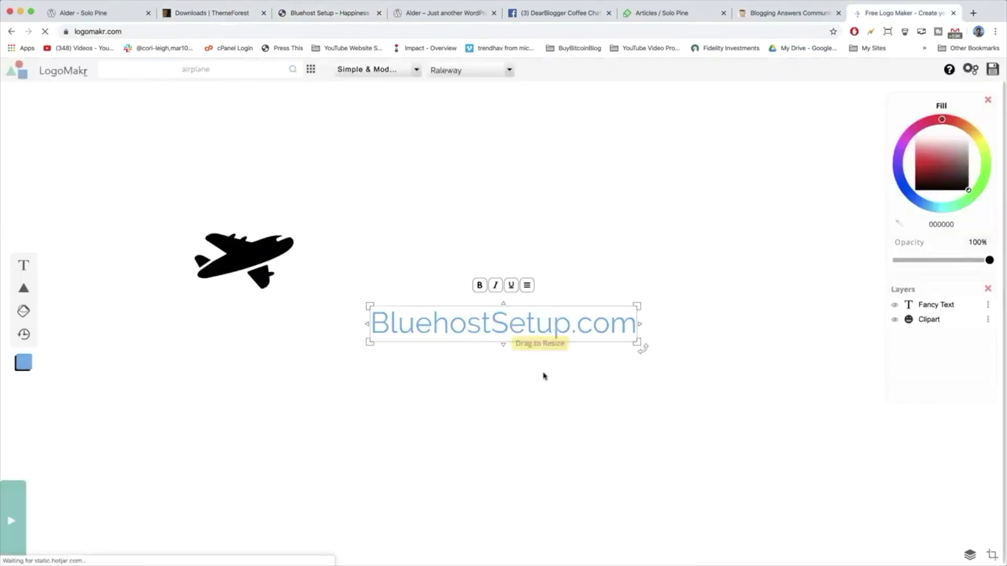
Step: Move the BluehostSetup.com text up beside the airplane
left_click_drag(497, 335, 326, 269)
left_click(395, 333)
left_click(335, 342)
left_click(321, 268)
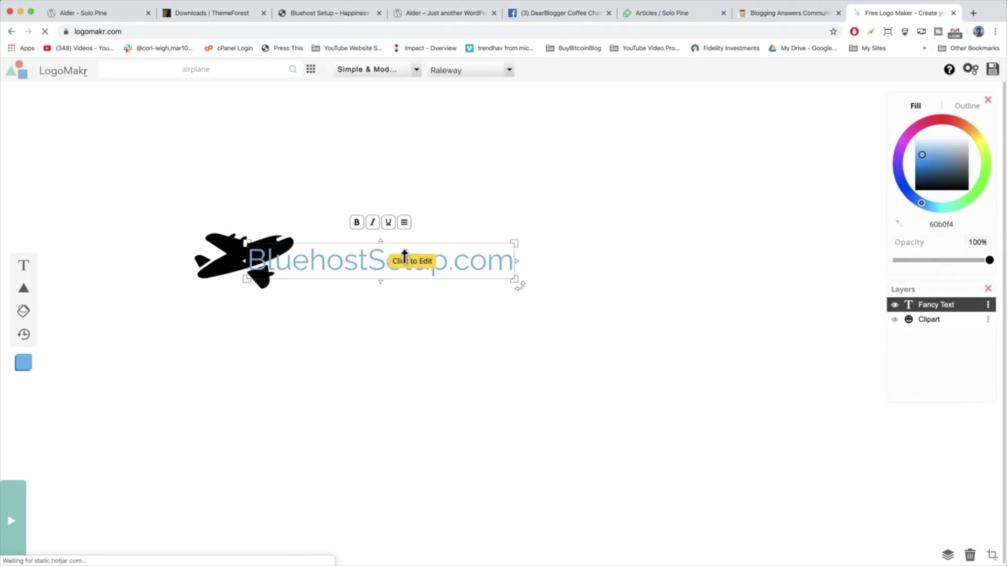
Step: Try Handwriting fonts Crafty Girls and Devonshire, then set the text in Happy Monkey
left_click(416, 71)
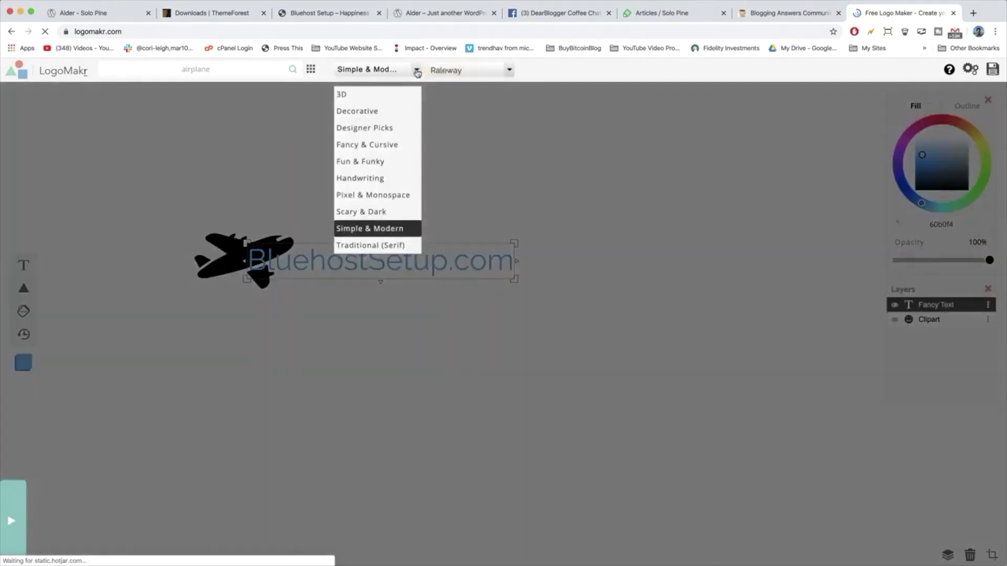
left_click(366, 178)
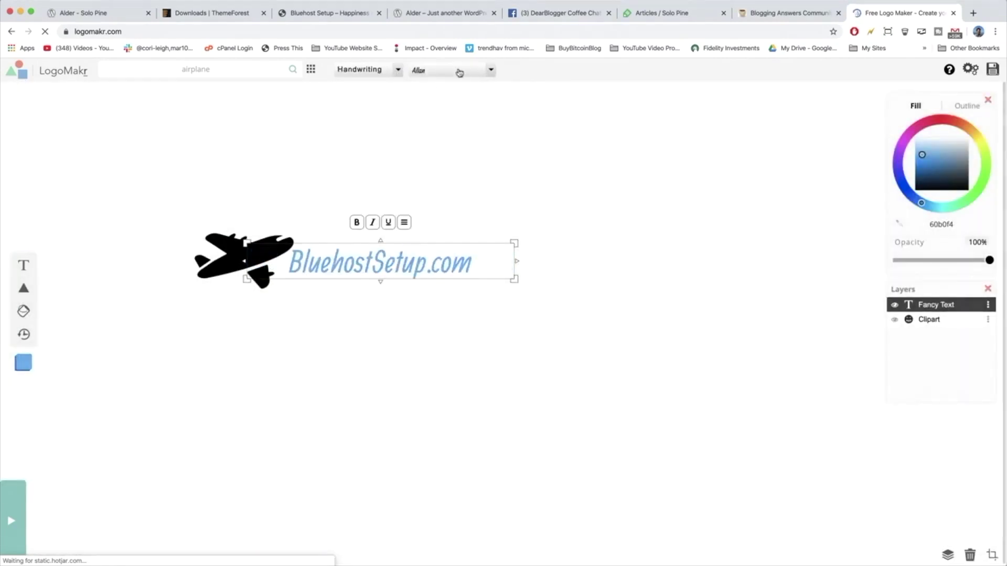
left_click(490, 70)
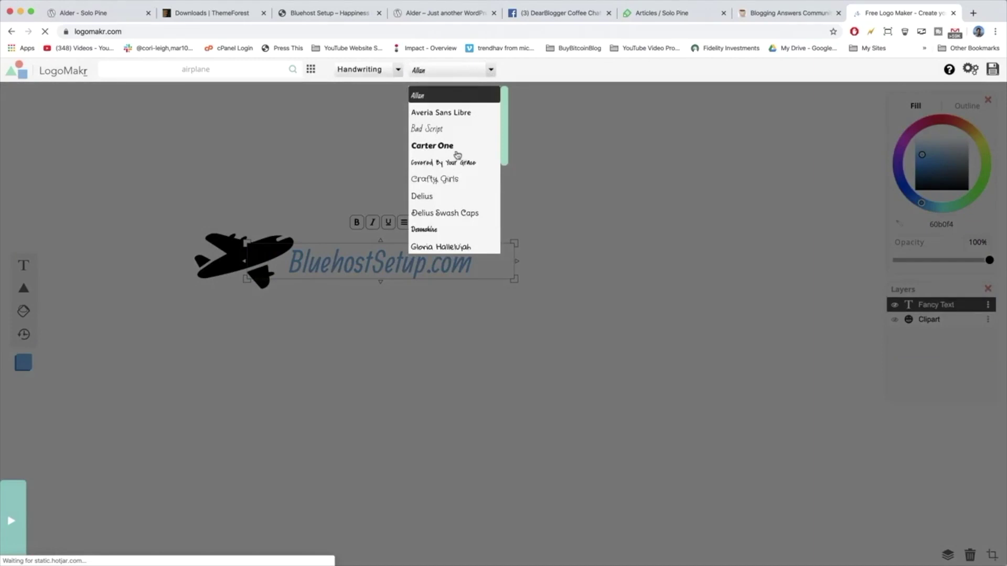
left_click(446, 179)
left_click(492, 72)
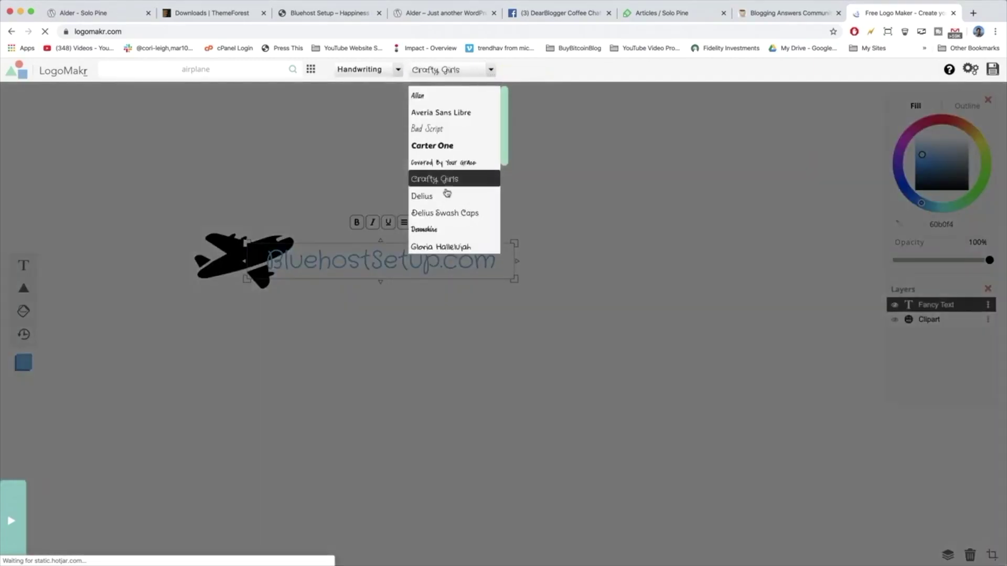
left_click(433, 231)
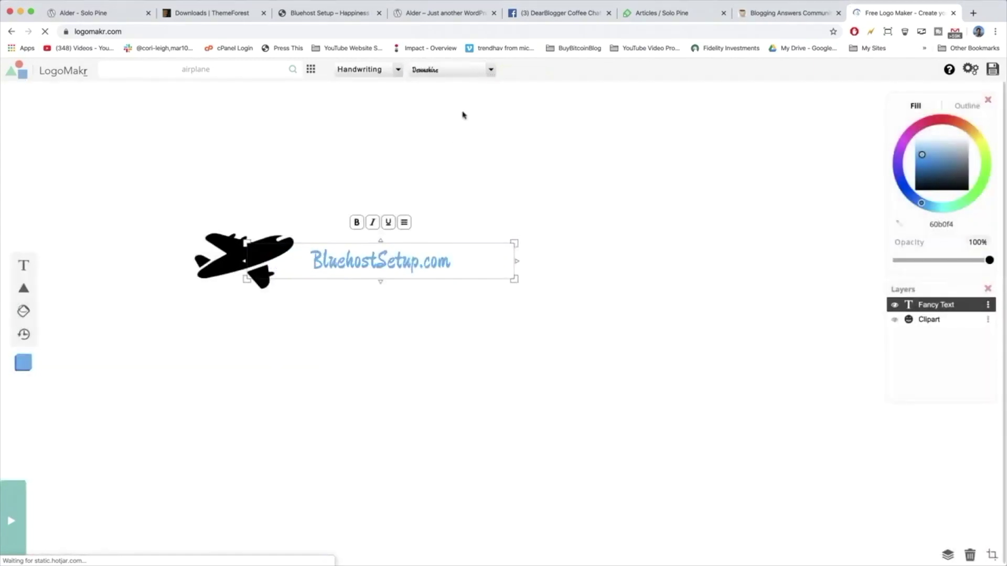
left_click(491, 72)
scroll(470, 199, "down", 2)
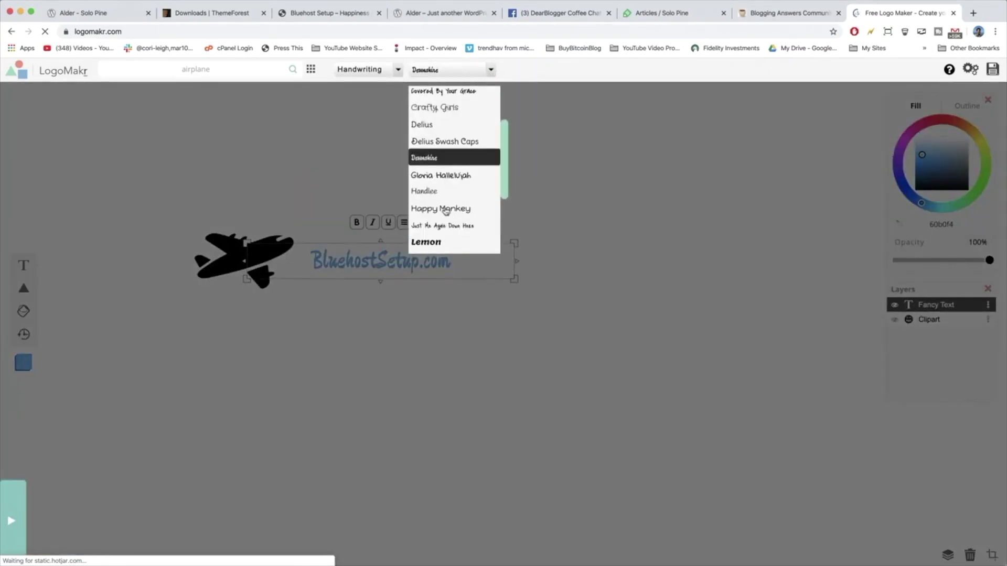
left_click(446, 210)
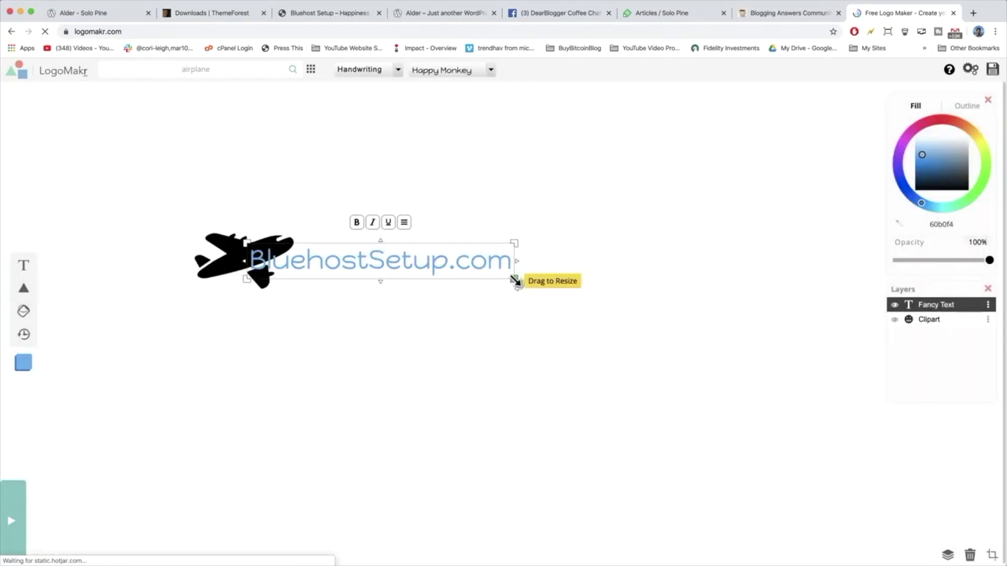
Step: Enlarge the BluehostSetup.com text and recolour it red-orange (ff5200)
left_click_drag(516, 281, 562, 297)
left_click_drag(308, 270, 313, 266)
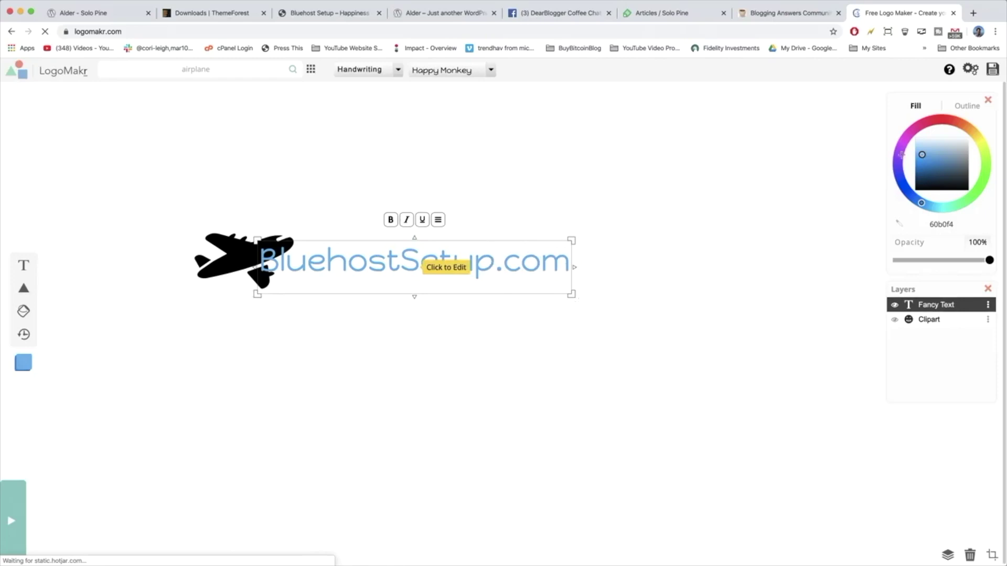
left_click_drag(922, 155, 955, 160)
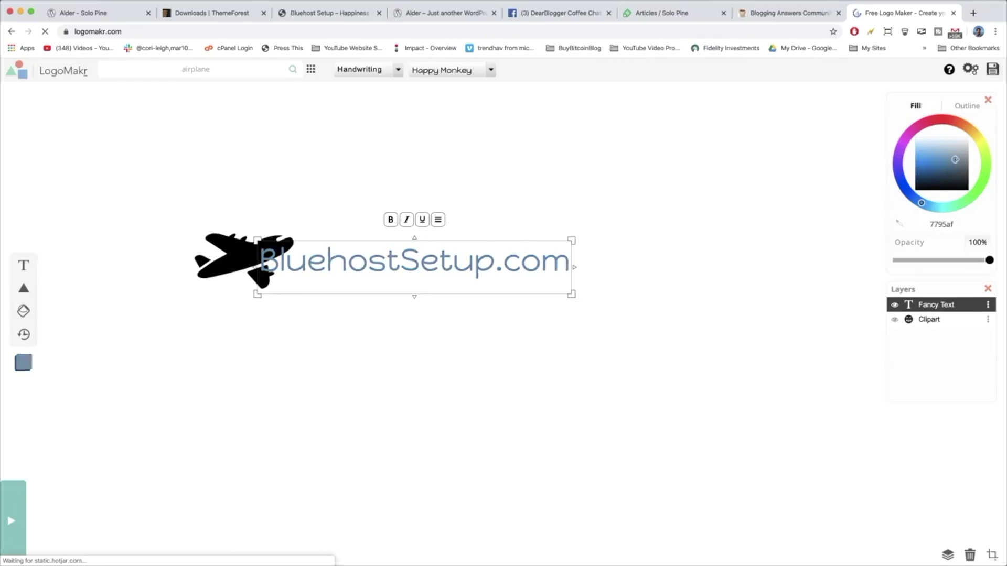
left_click(958, 120)
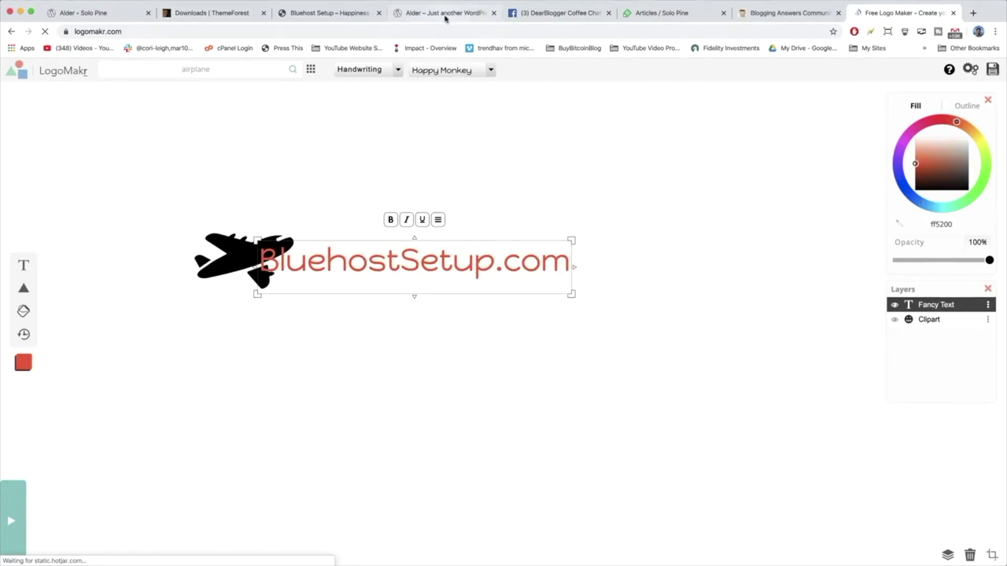
left_click(424, 14)
left_click(325, 13)
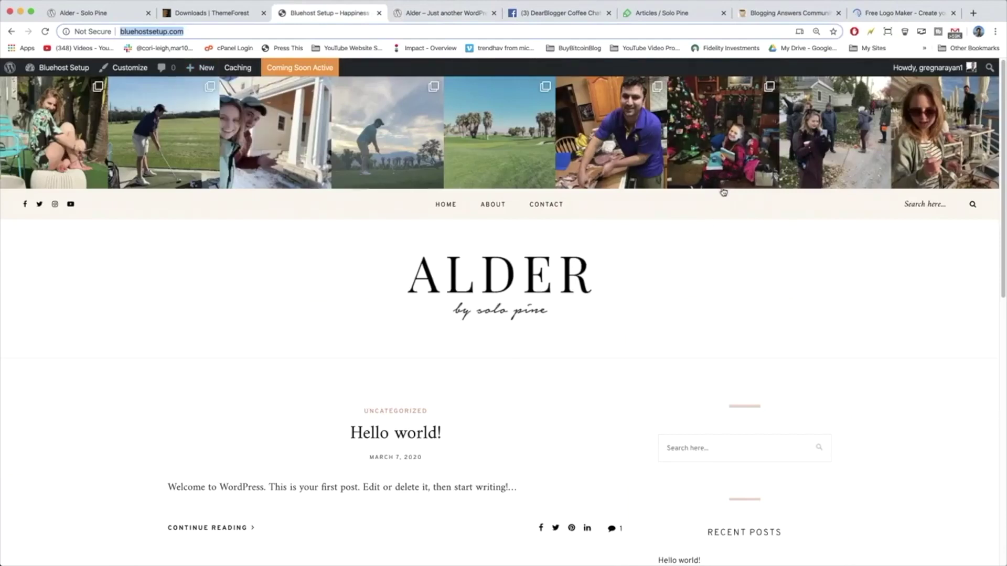
scroll(768, 215, "down", 15)
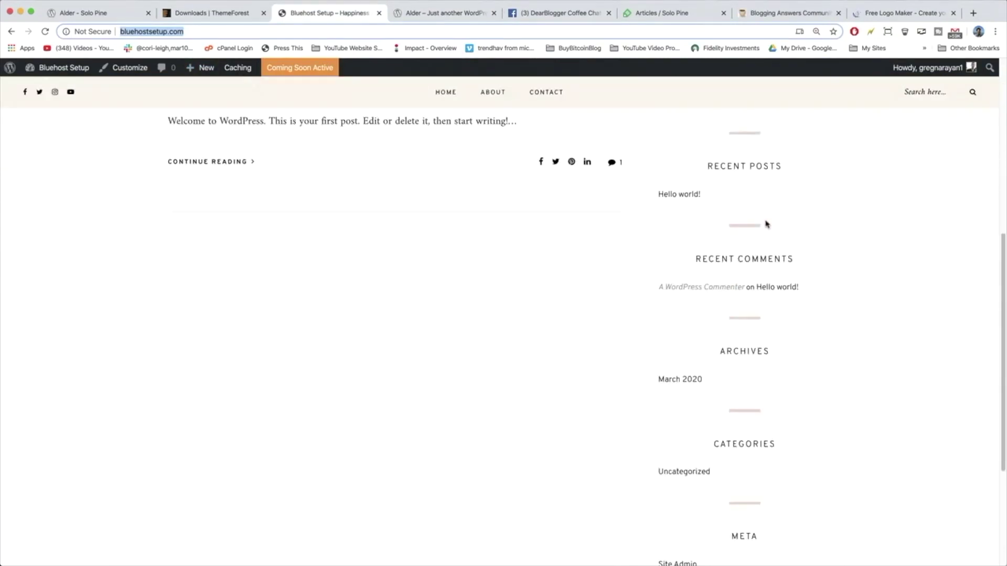
scroll(770, 226, "up", 15)
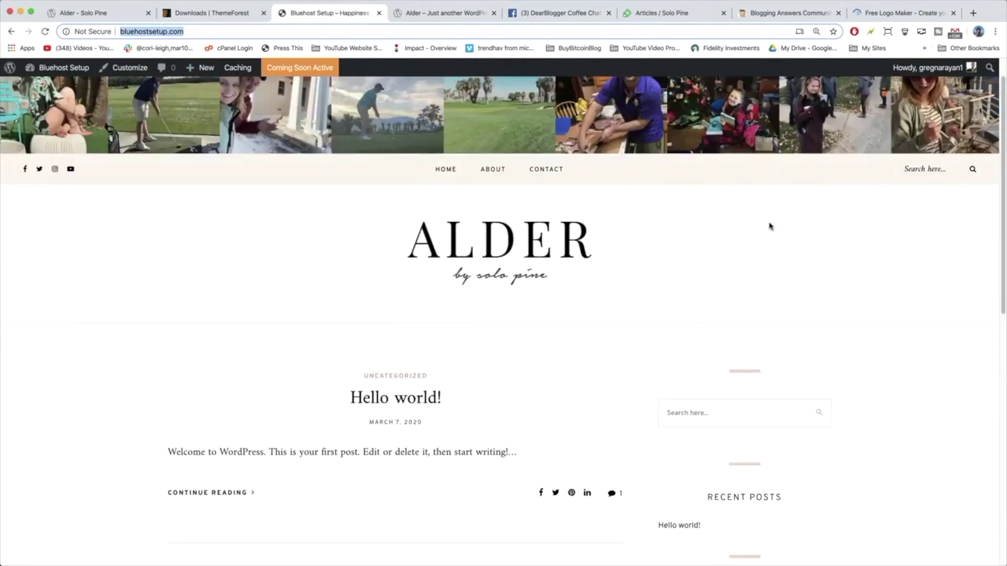
left_click(905, 16)
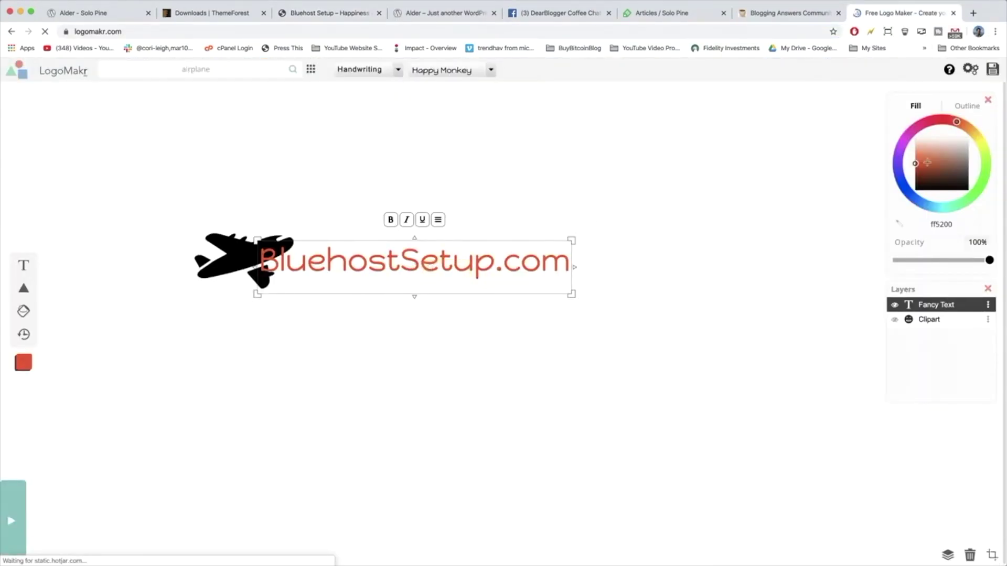
Step: Recolour the text orange (ffa800), briefly checking the WordPress site
left_click(973, 132)
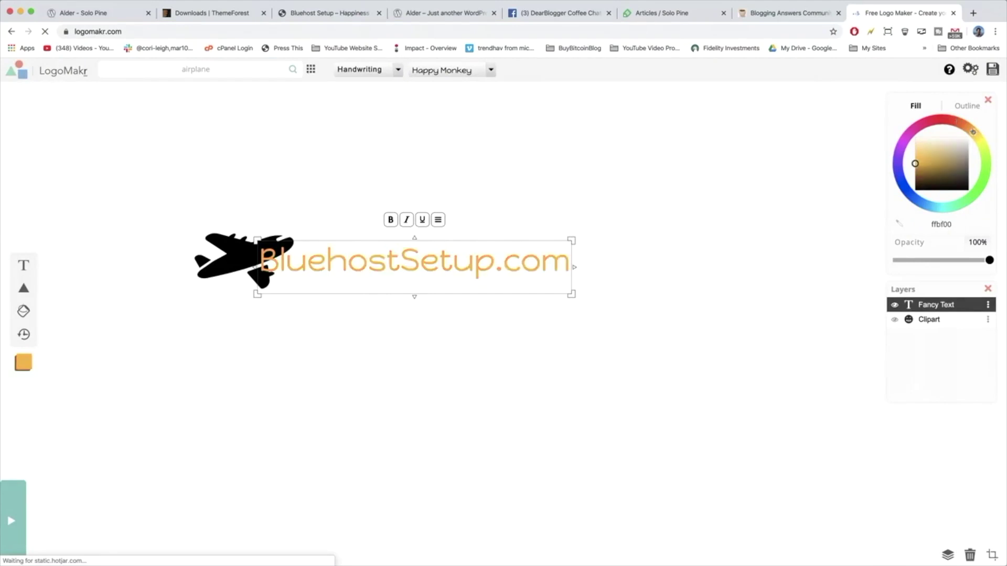
left_click_drag(973, 132, 969, 128)
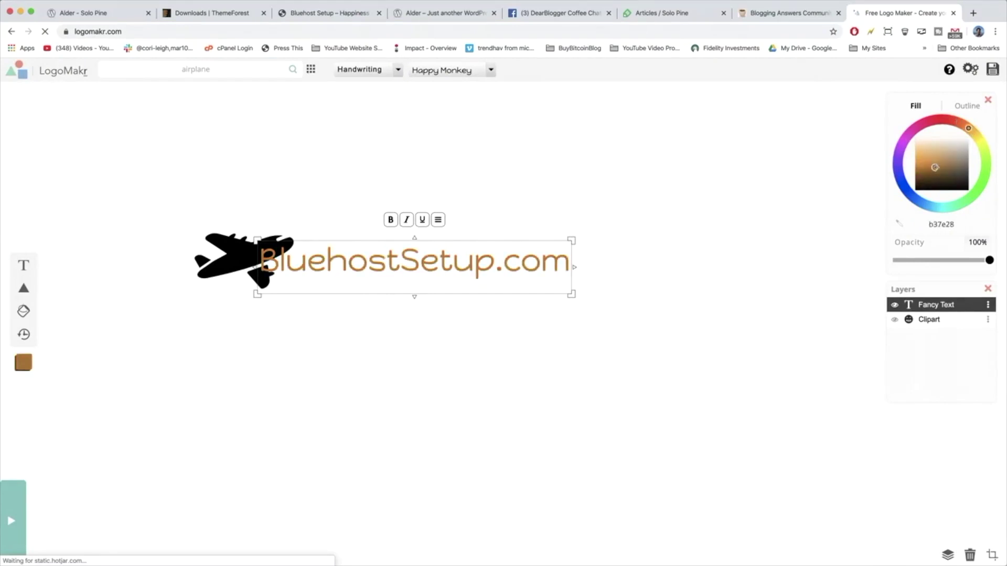
key("super+3")
left_click(894, 13)
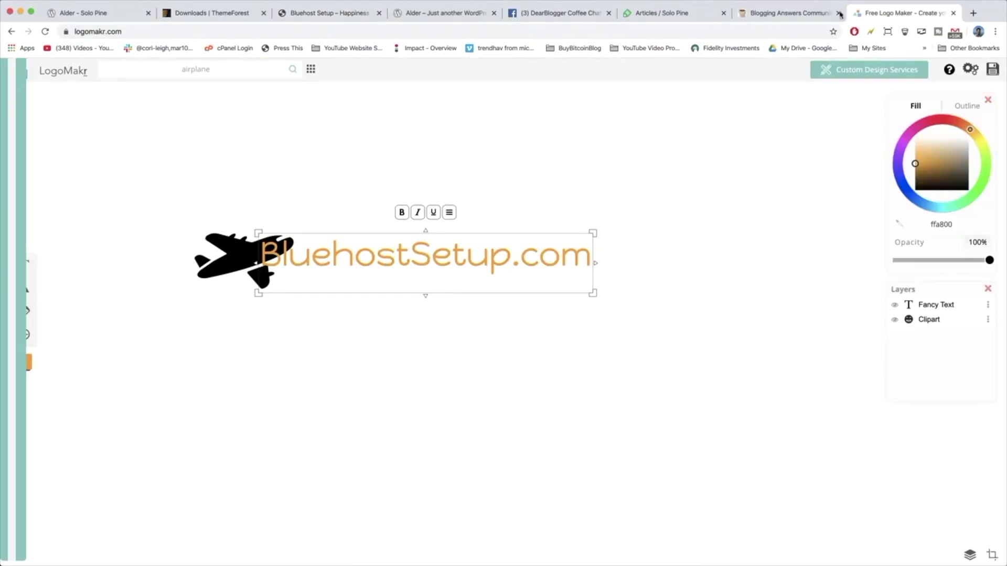
Step: Darken the airplane's fill to dark brown (946a3e), then reselect the text
left_click(225, 259)
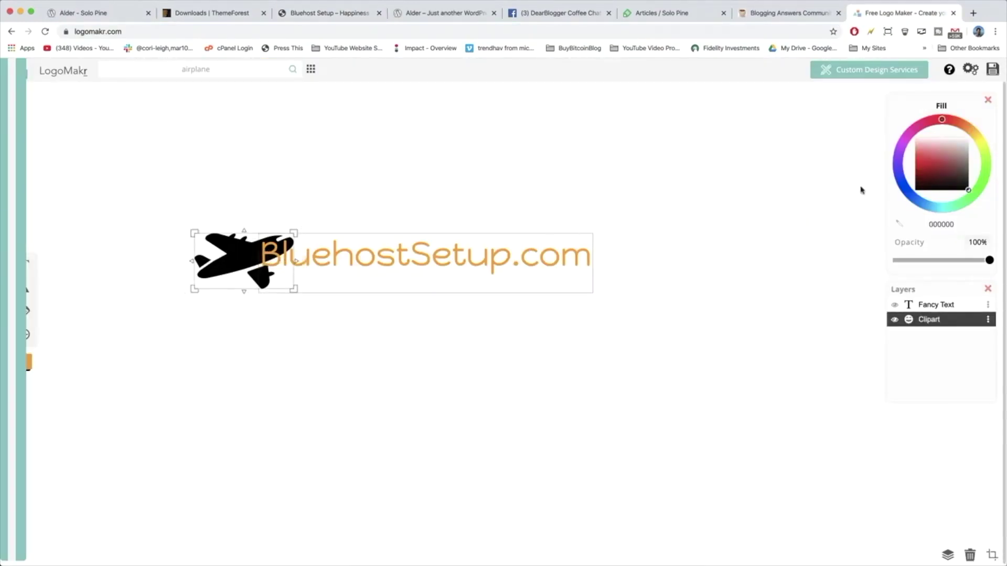
left_click(964, 126)
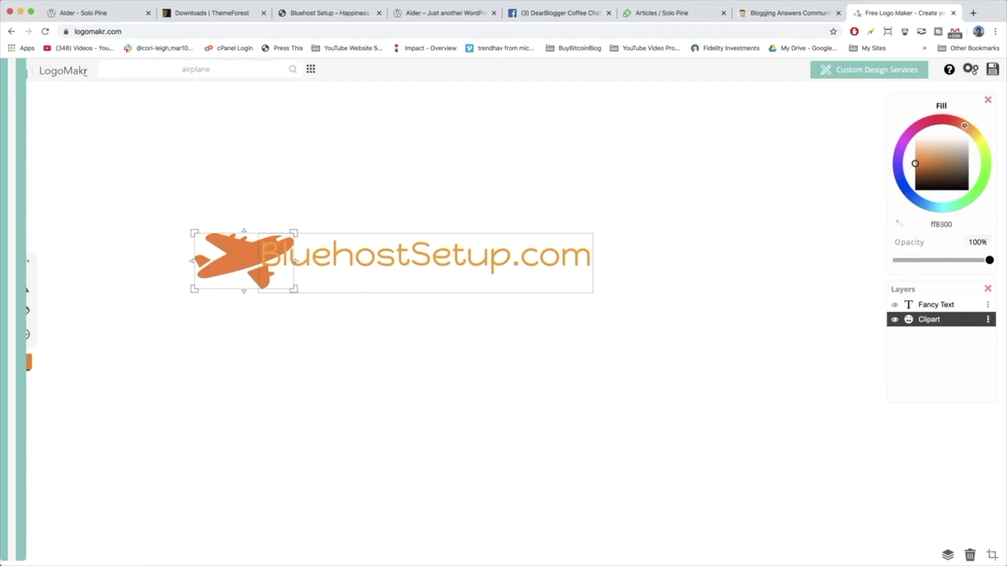
left_click(939, 163)
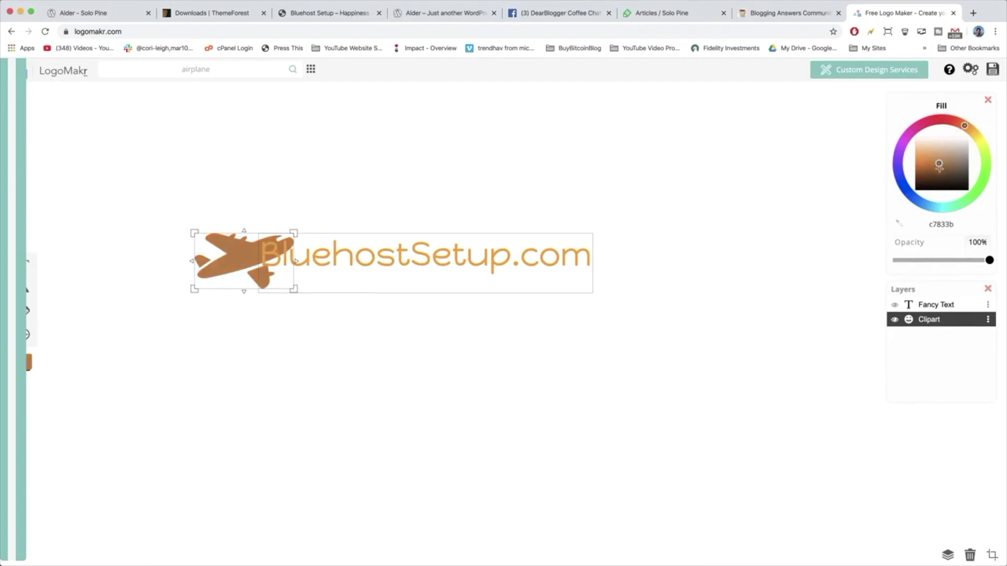
left_click(947, 168)
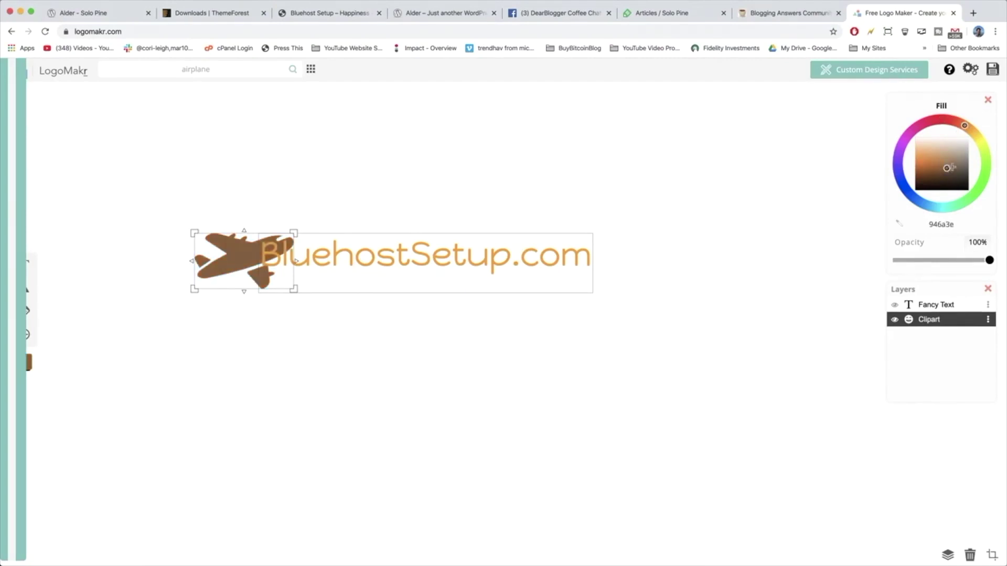
left_click(522, 338)
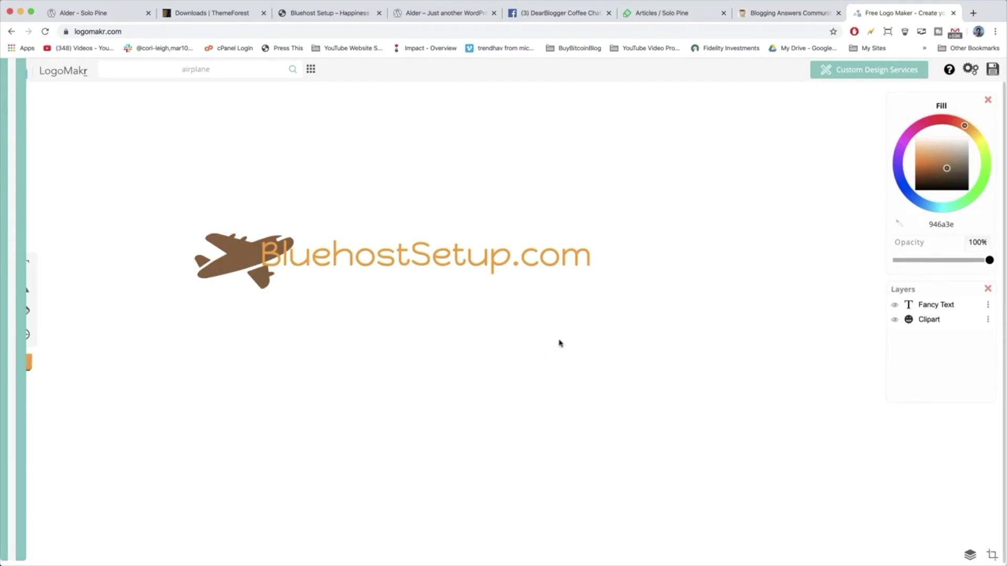
left_click(449, 268)
Step: Shift the BluehostSetup.com text left and reposition the airplane to overlap its start
left_click_drag(429, 253, 404, 255)
left_click_drag(247, 252, 240, 246)
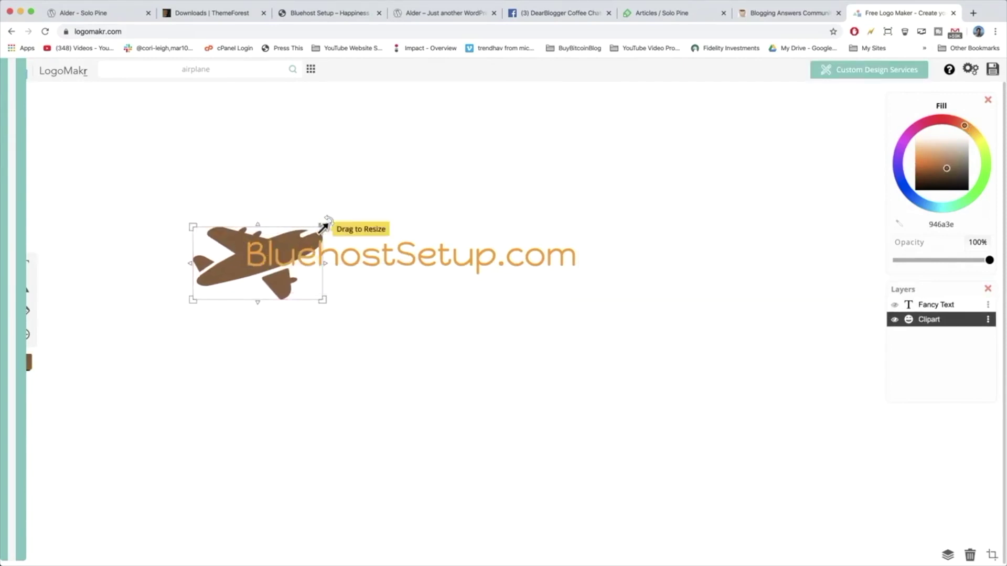
left_click_drag(323, 226, 285, 247)
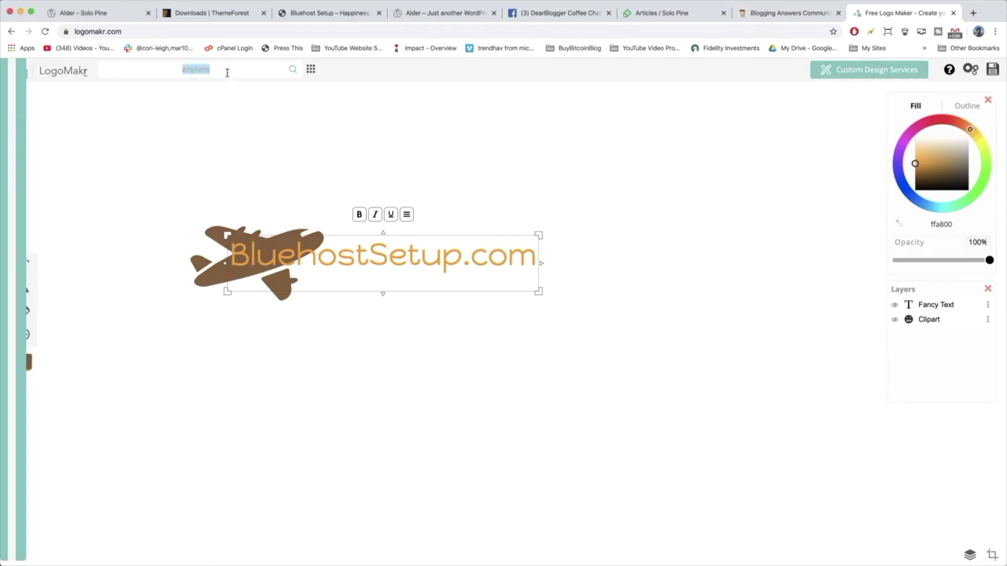
Step: Search clipart for 'palm tree', then delete the trial palm tree
type("po")
type("lm tree")
key("Return")
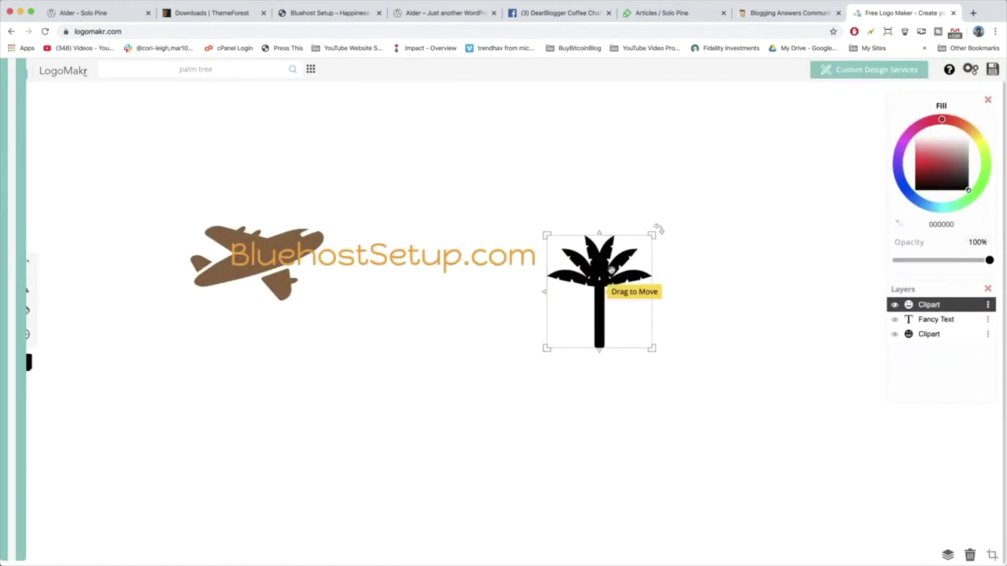
key("Delete")
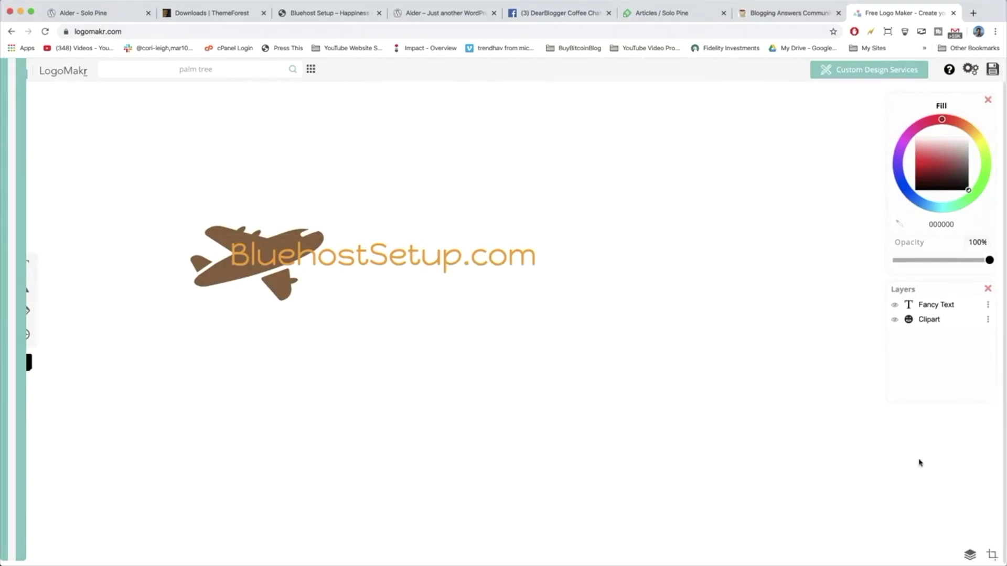
left_click(995, 555)
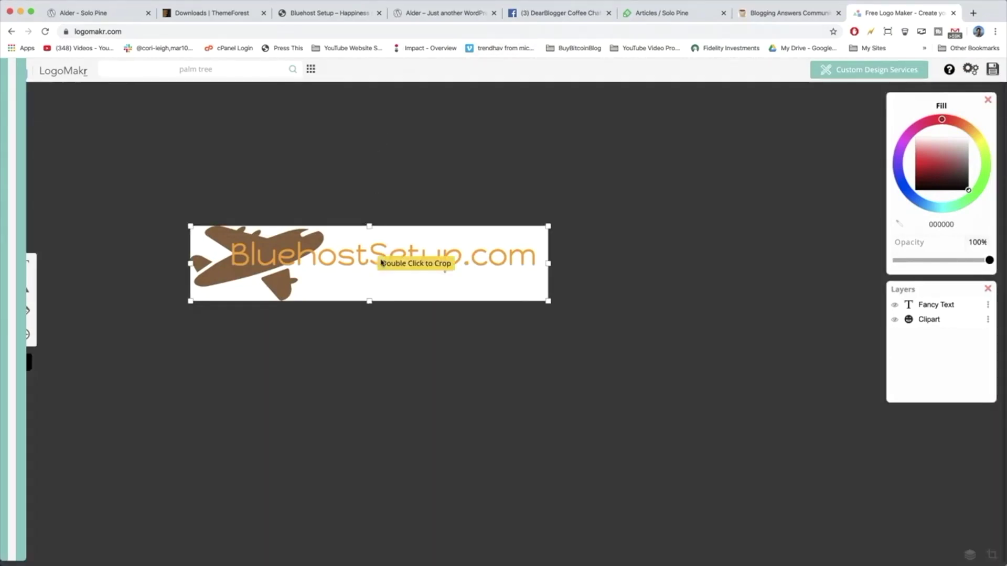
Step: Crop the canvas to about 668 × 143 px around the airplane and text
left_click_drag(548, 263, 540, 263)
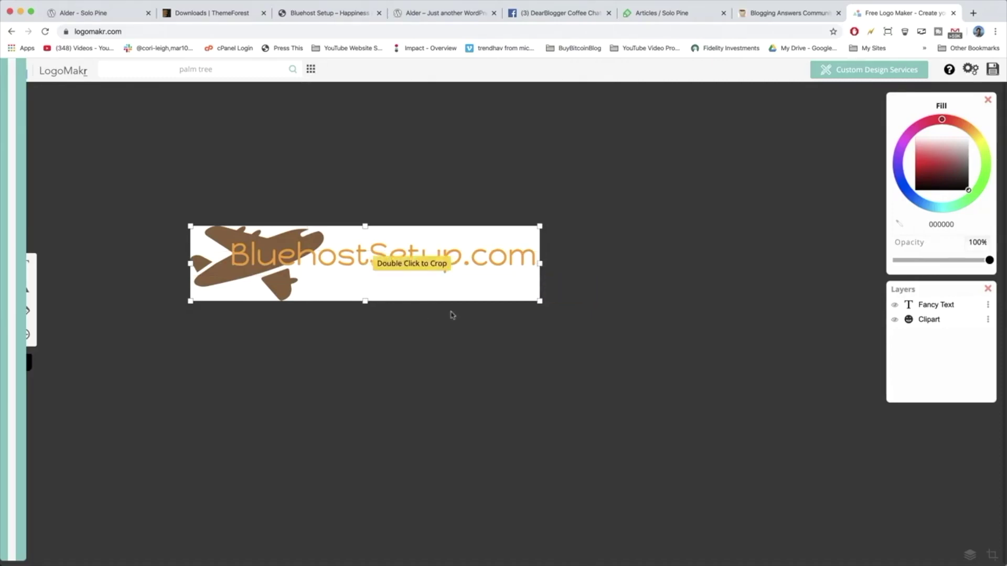
left_click(664, 226)
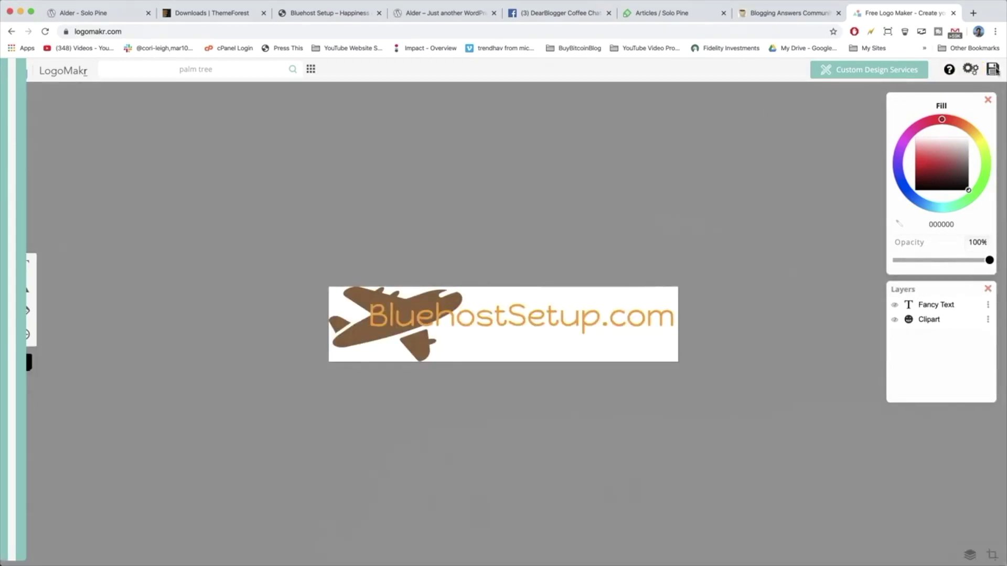
Step: Download the logo as low-resolution Logo v1.png and open the LogoMakr credit guide
left_click(993, 71)
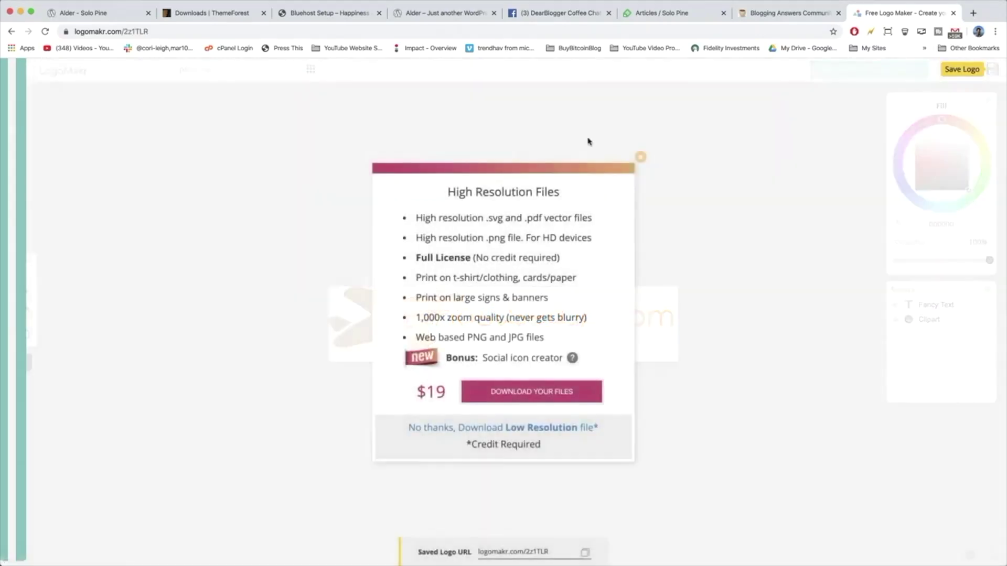
left_click(481, 428)
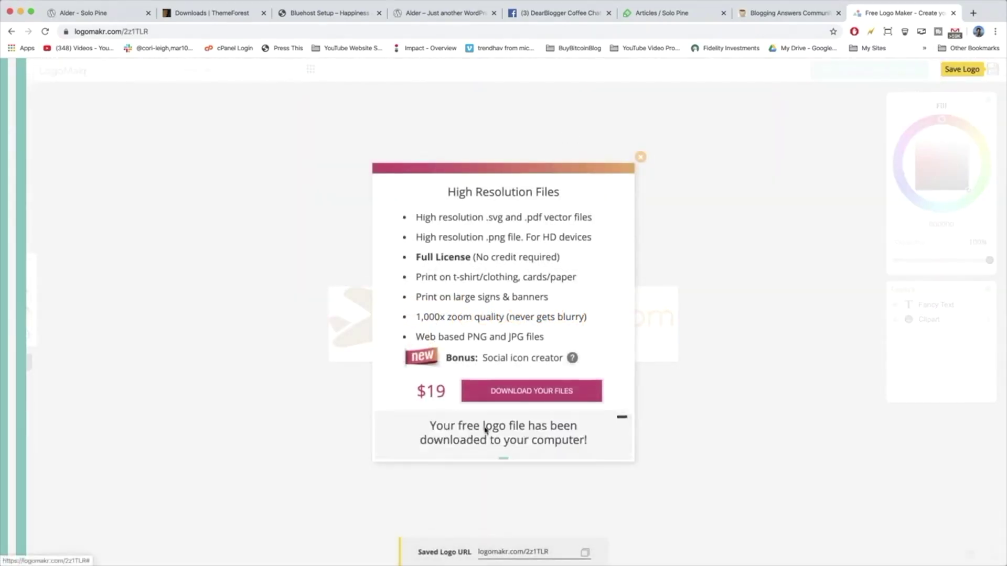
type("L")
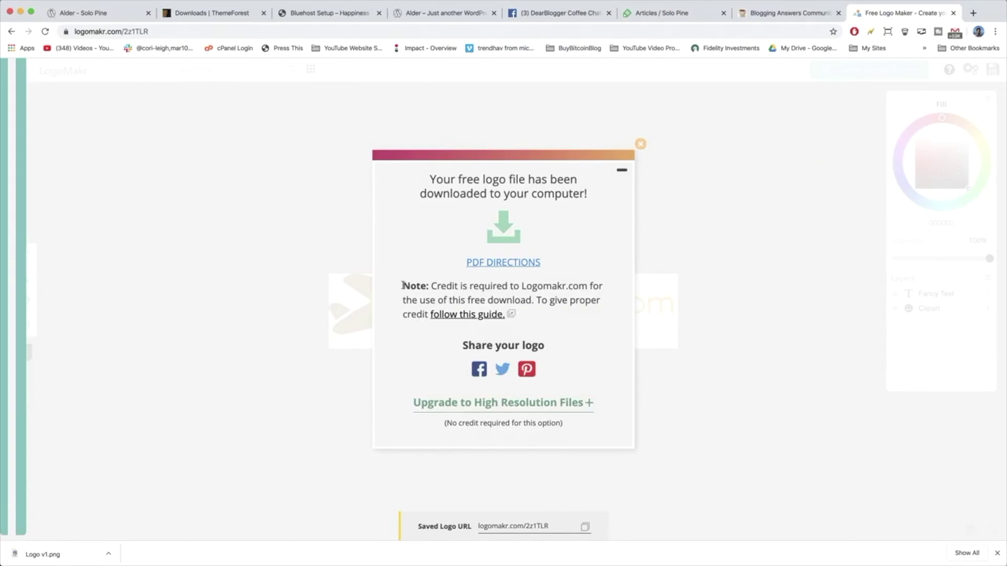
left_click(494, 315)
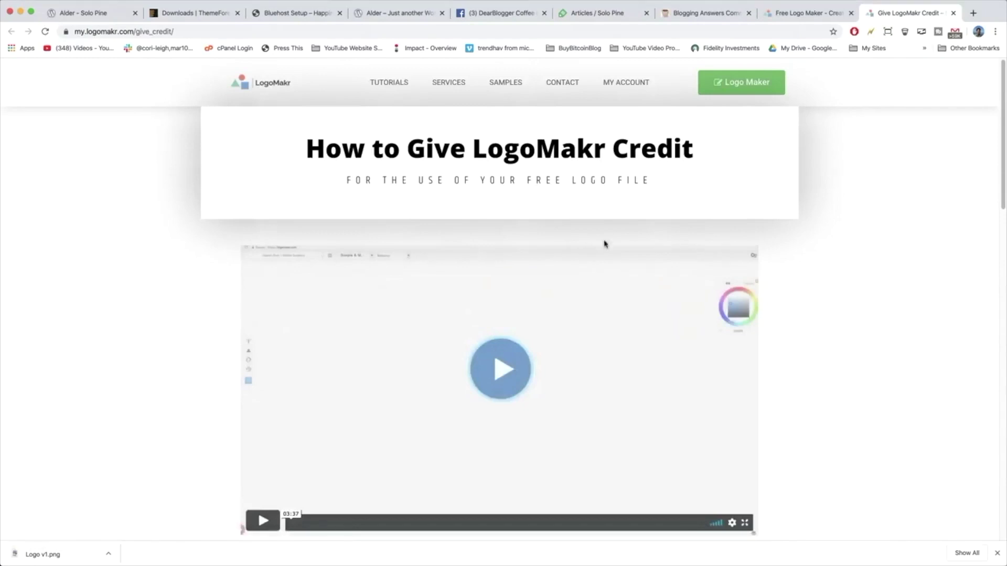
Step: Copy the credit sentence 'Created my free logo at LogoMakr.com' from the LogoMakr guide
scroll(719, 314, "down", 20)
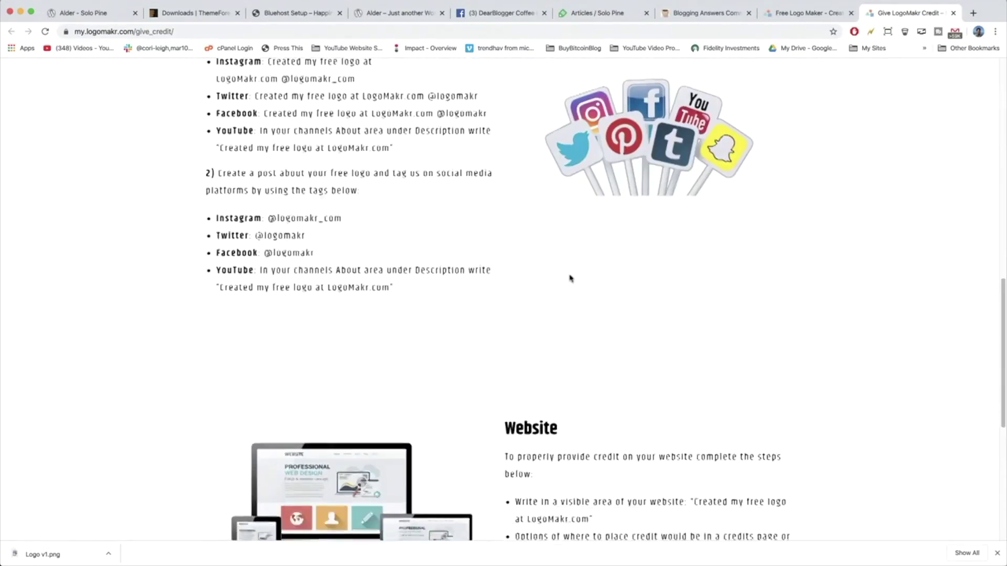
scroll(380, 249, "down", 10)
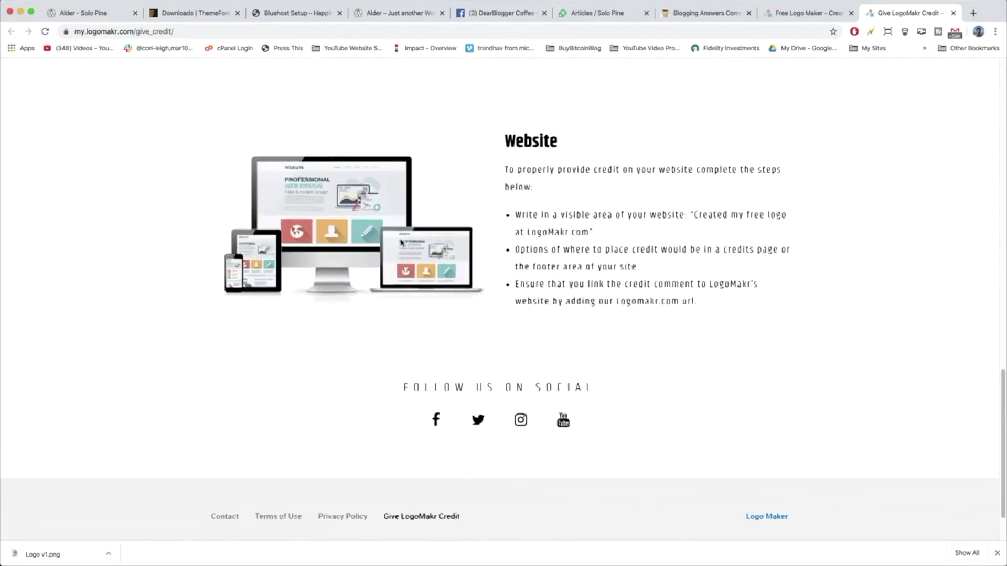
scroll(566, 284, "up", 2)
left_click_drag(590, 287, 696, 270)
right_click(703, 272)
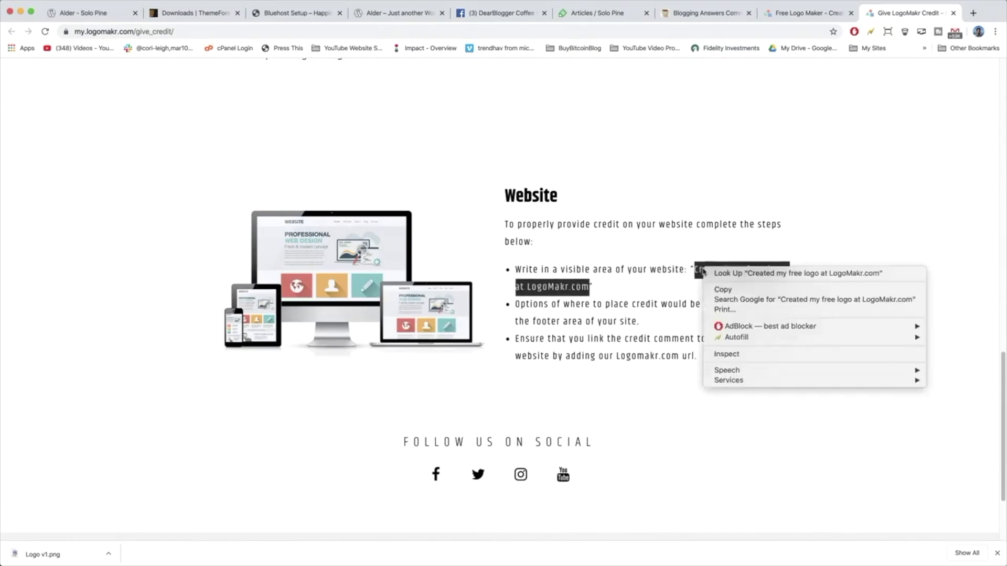
left_click(716, 289)
Step: Highlight 'credits page' and 'Logomakr.com' in the guide text, then return to the Bluehost Setup site
left_click_drag(724, 304, 780, 305)
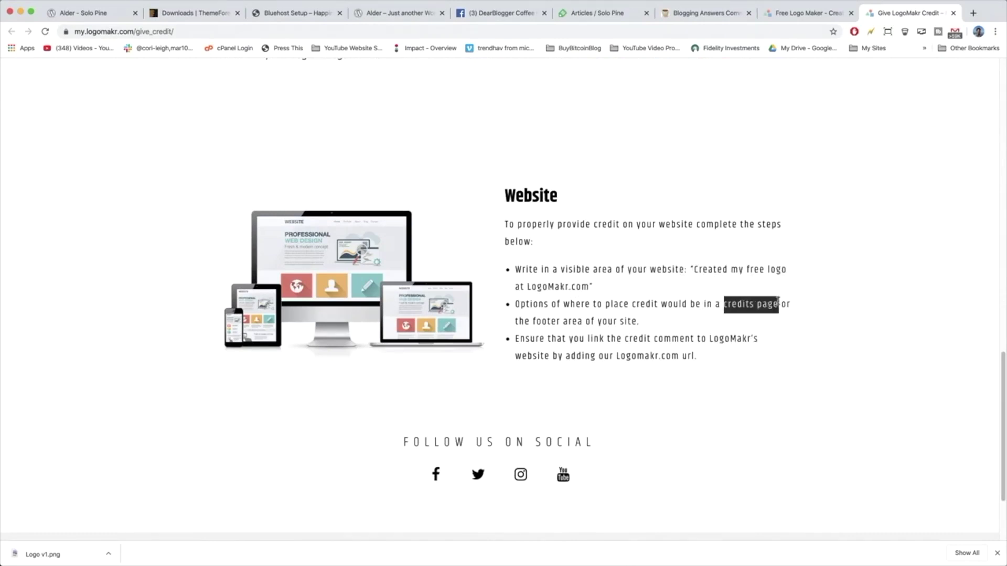
left_click(730, 371)
left_click_drag(615, 350, 702, 356)
left_click(731, 375)
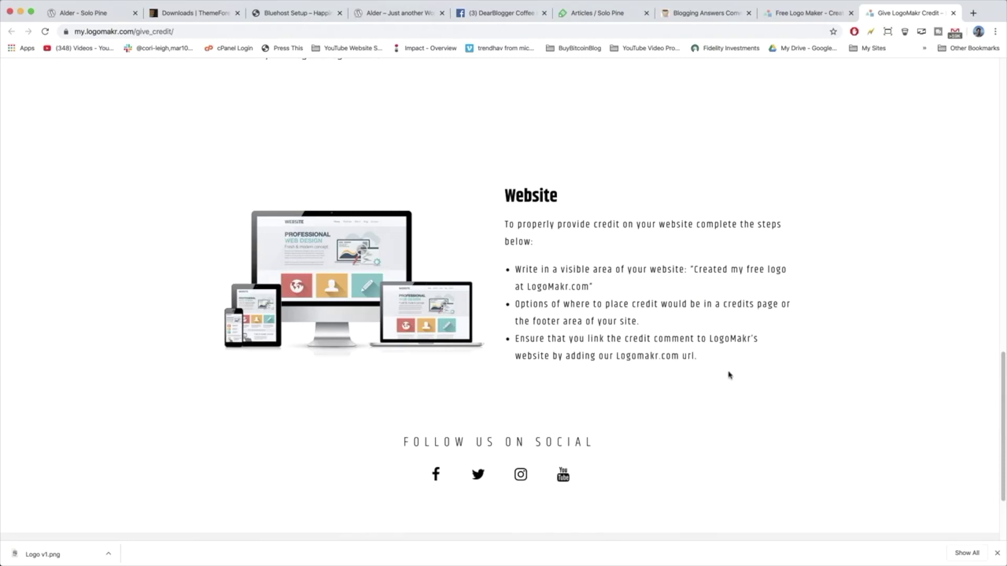
left_click(293, 16)
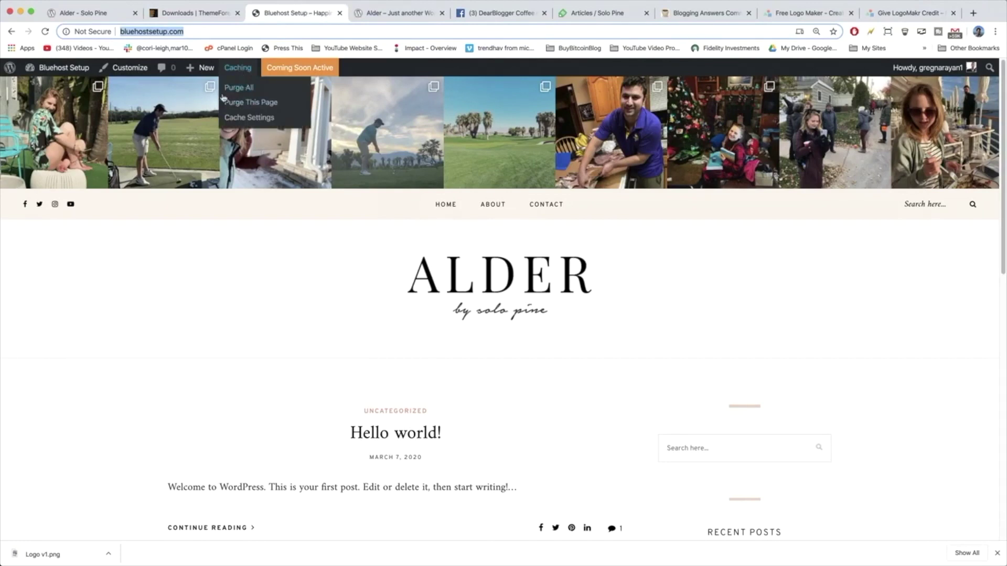
Step: Create a new page titled 'Credits' and paste 'Created my free logo at LogoMakr.com' into its body
mouse_move(199, 67)
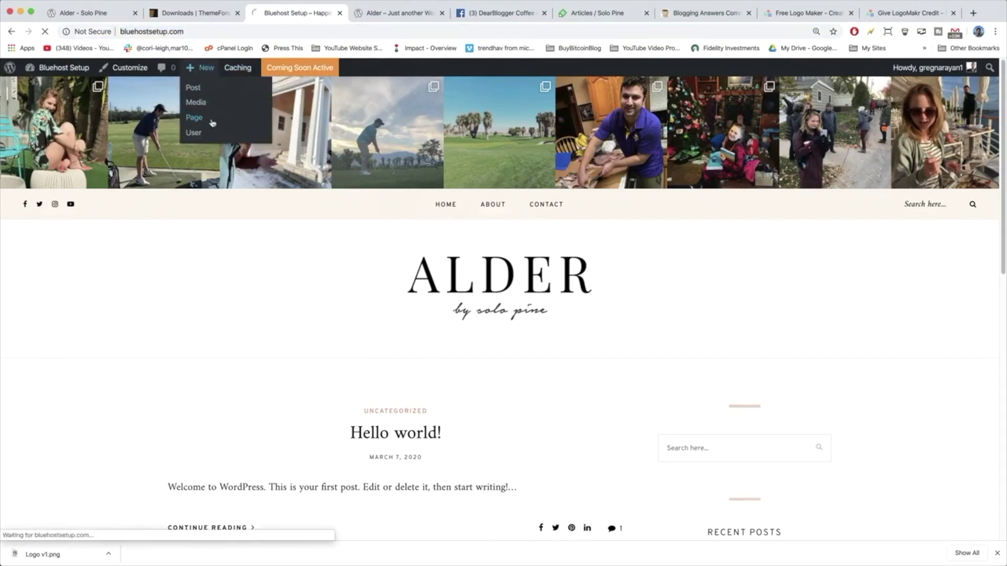
left_click(194, 118)
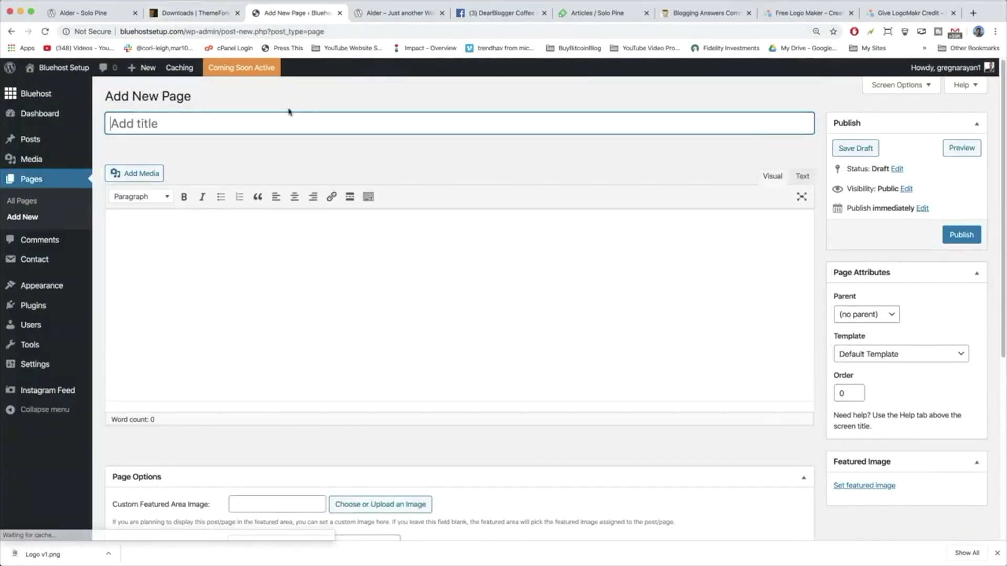
type("Credits")
left_click(393, 257)
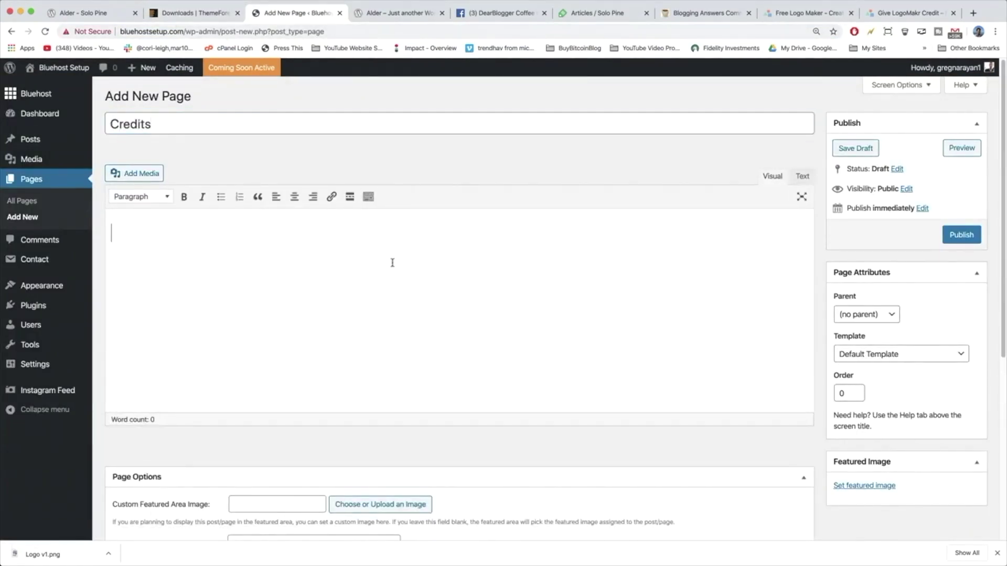
right_click(380, 253)
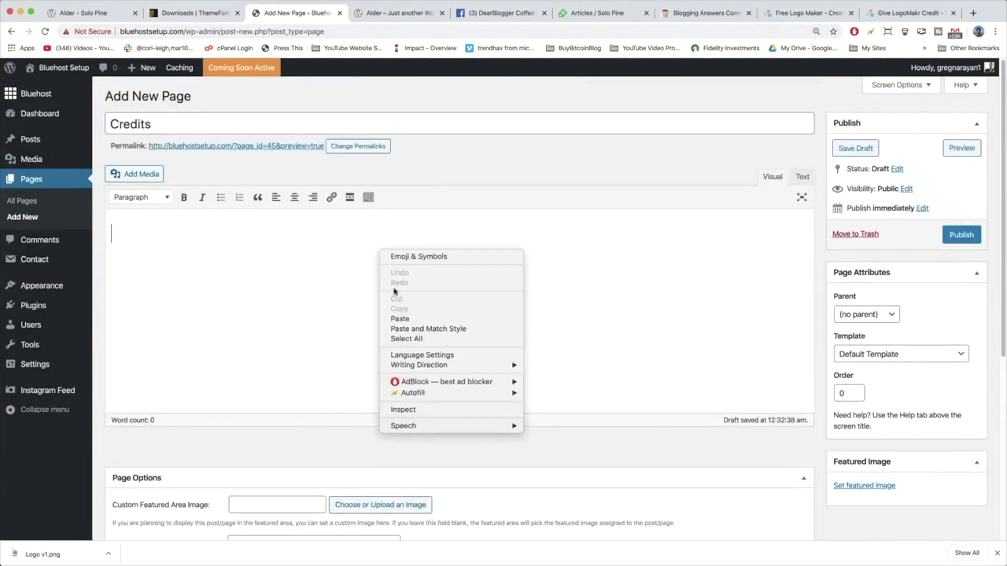
left_click(399, 318)
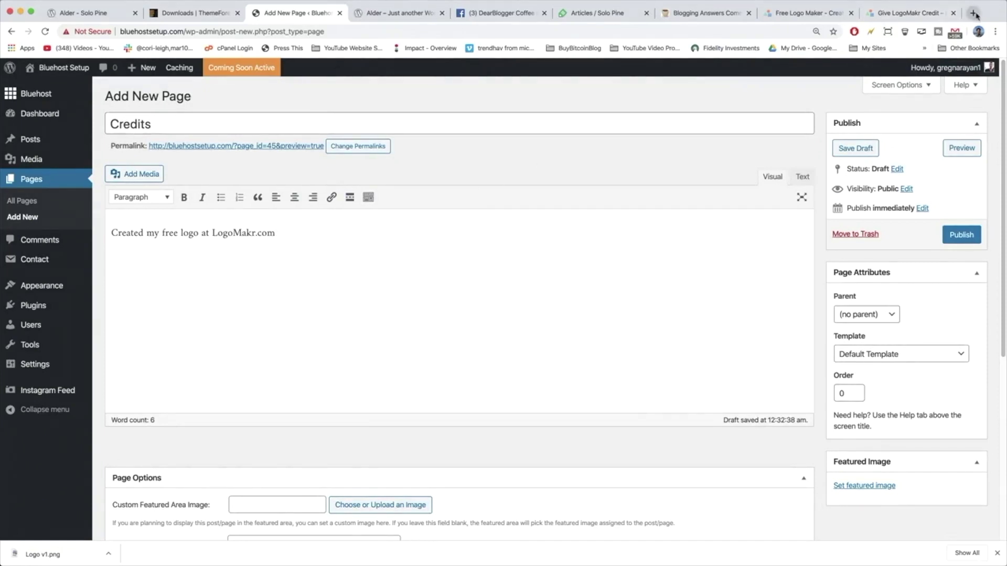
left_click(910, 13)
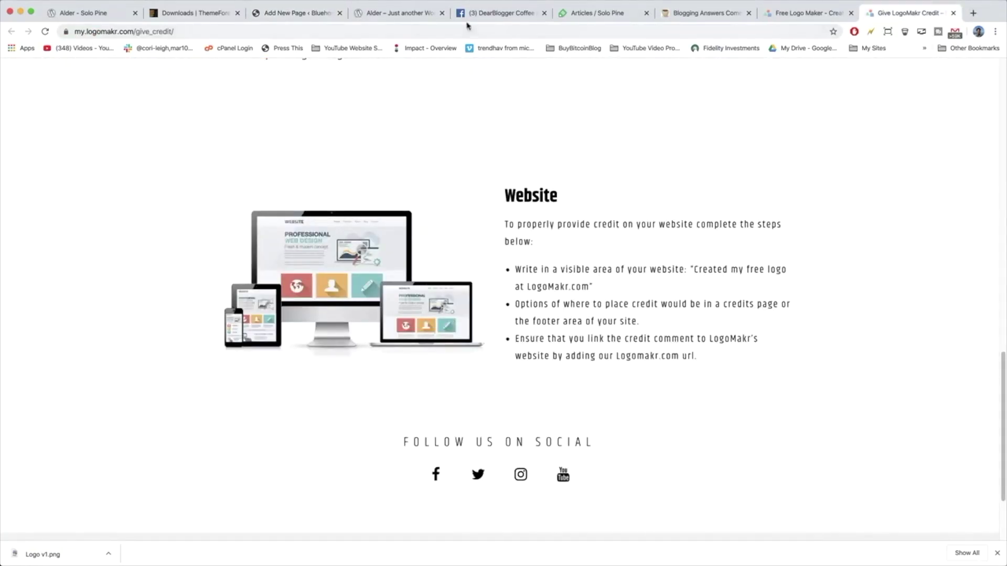
Step: Copy the logomakr.com address from a new tab, then select the Credits page's credit line
left_click(970, 15)
type("logomakr.com")
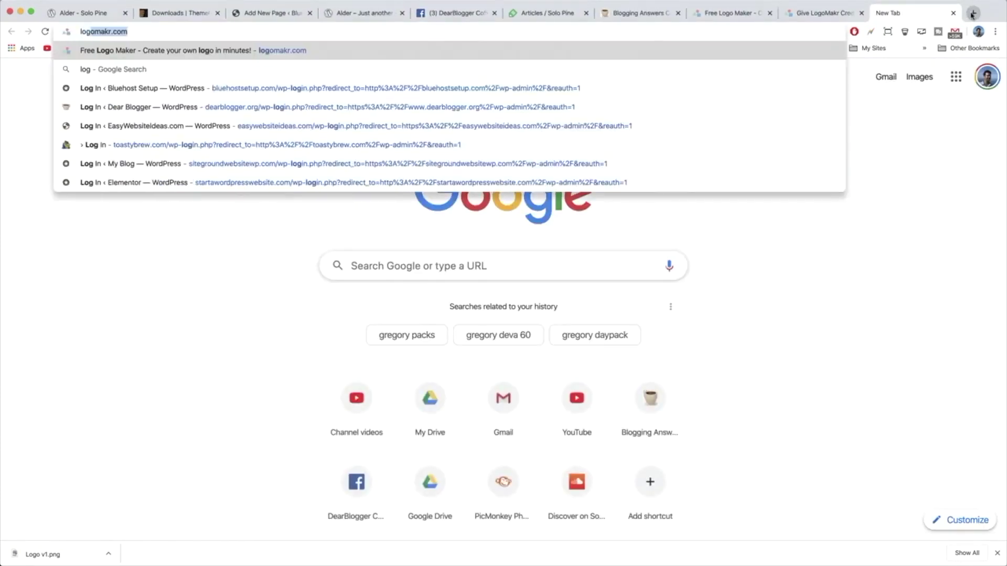
triple_click(488, 32)
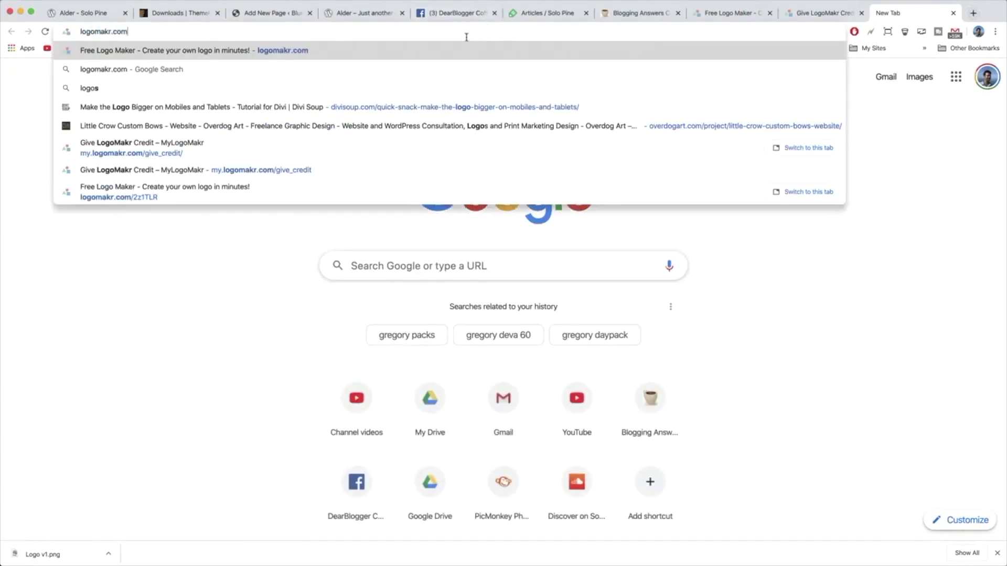
right_click(109, 35)
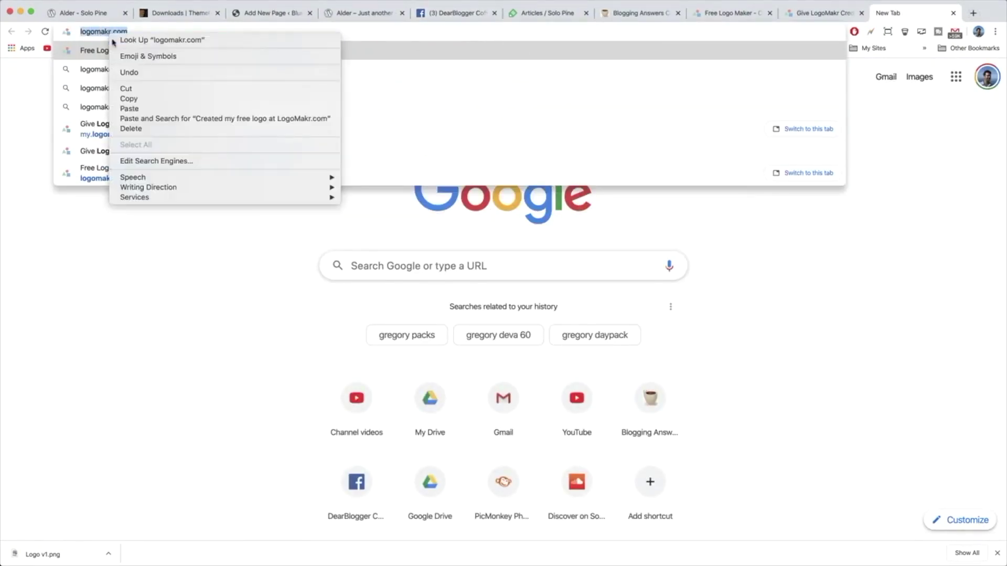
left_click(160, 96)
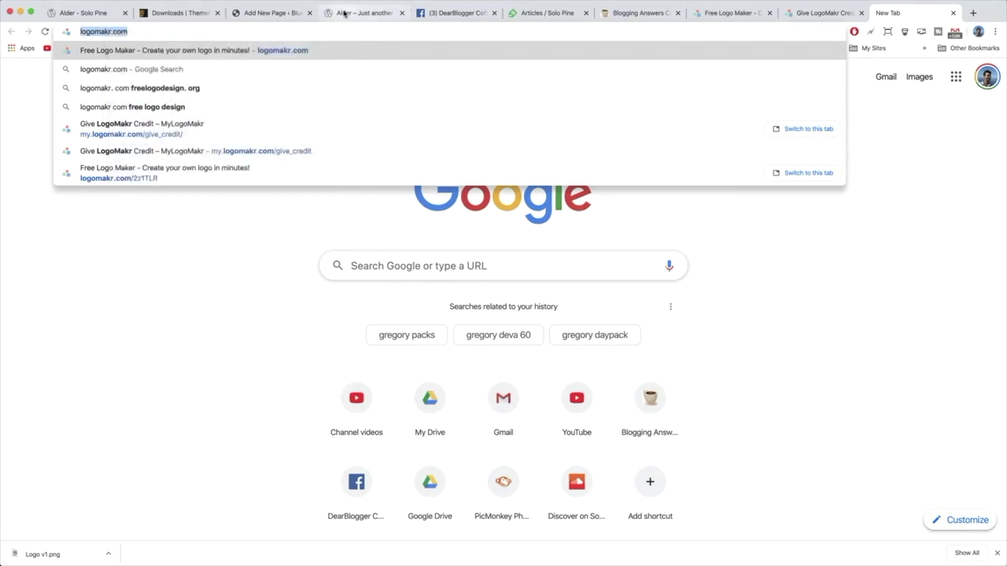
left_click(254, 14)
left_click_drag(281, 231, 80, 224)
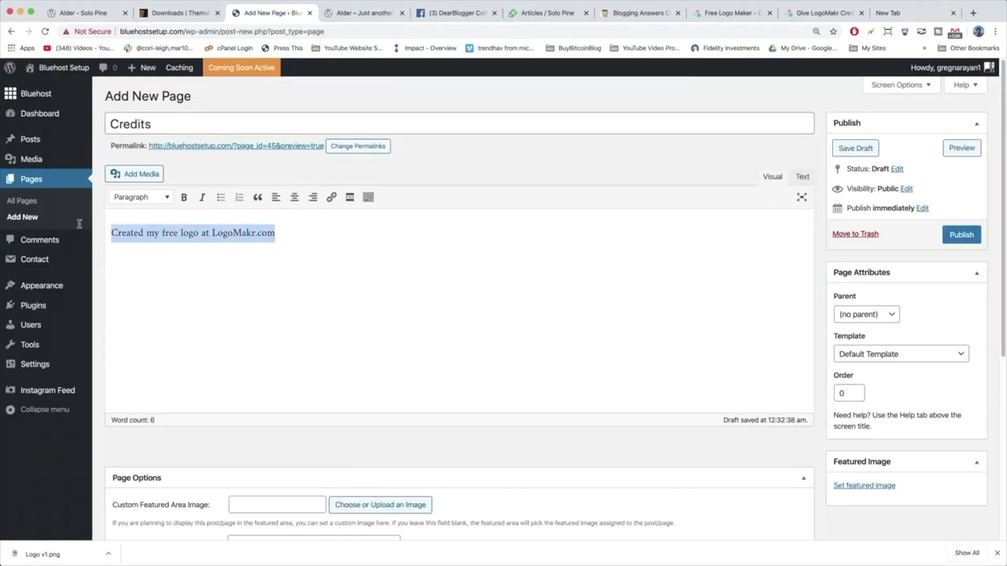
left_click(332, 198)
right_click(152, 257)
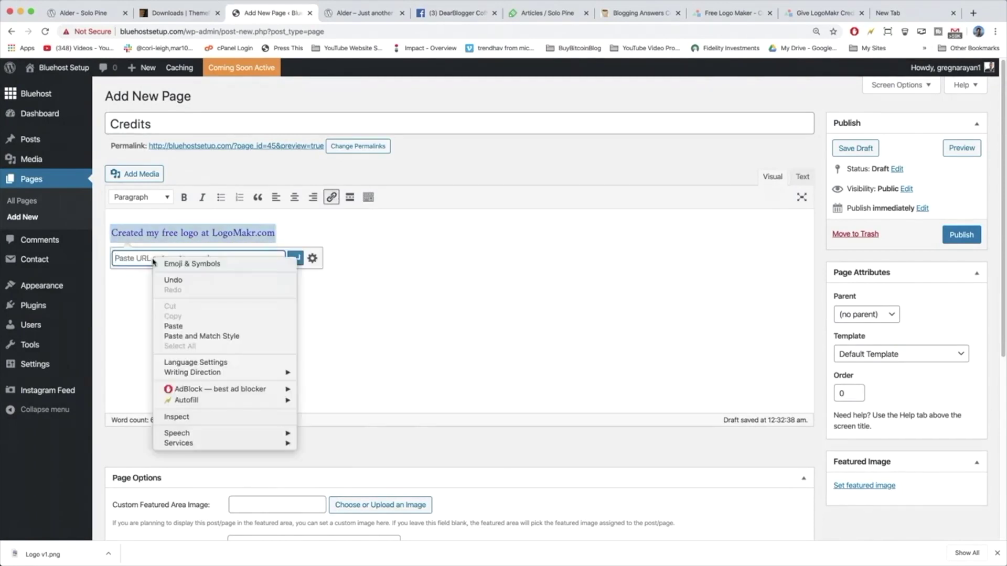
left_click(174, 327)
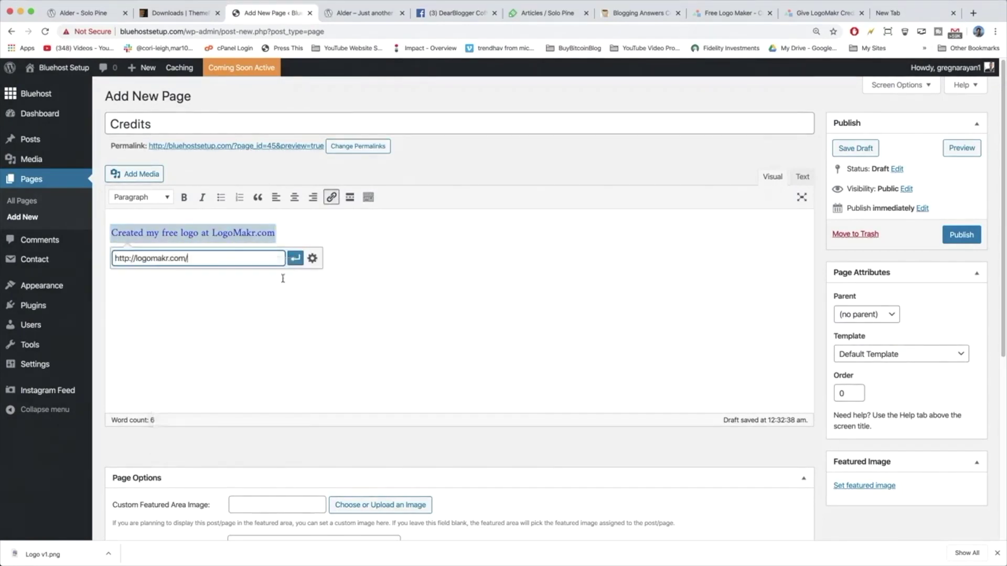
left_click(317, 261)
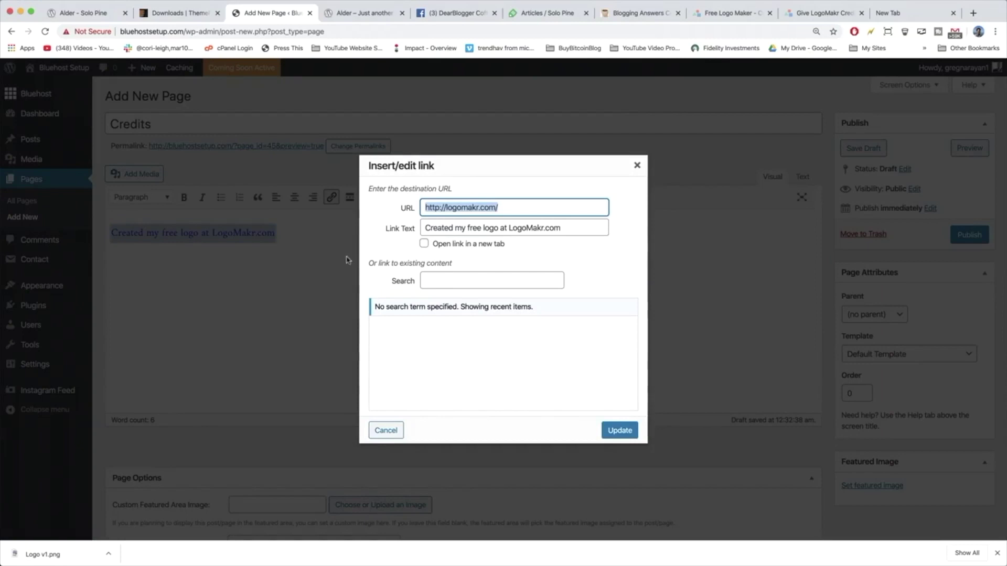
left_click(471, 244)
left_click(620, 431)
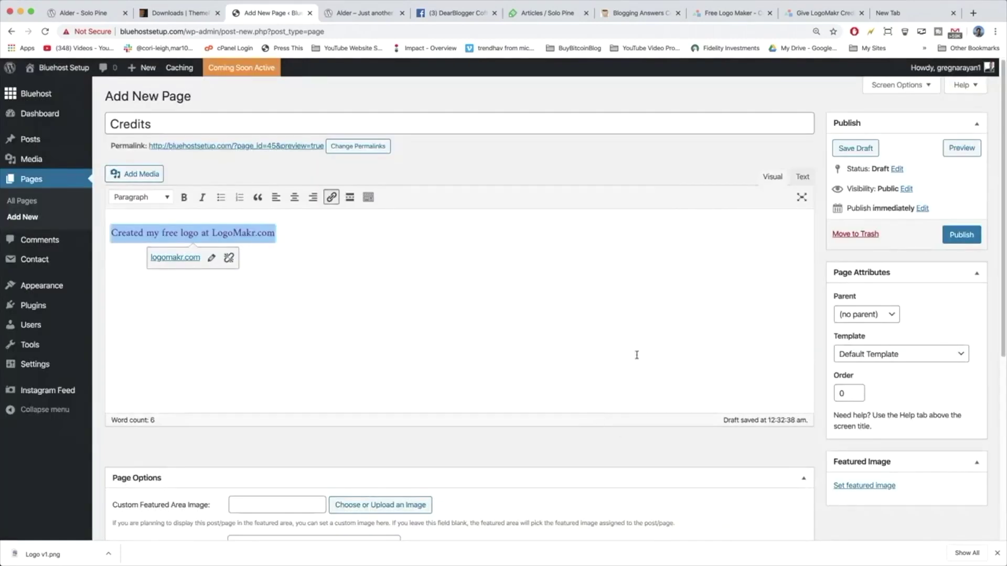
left_click(962, 236)
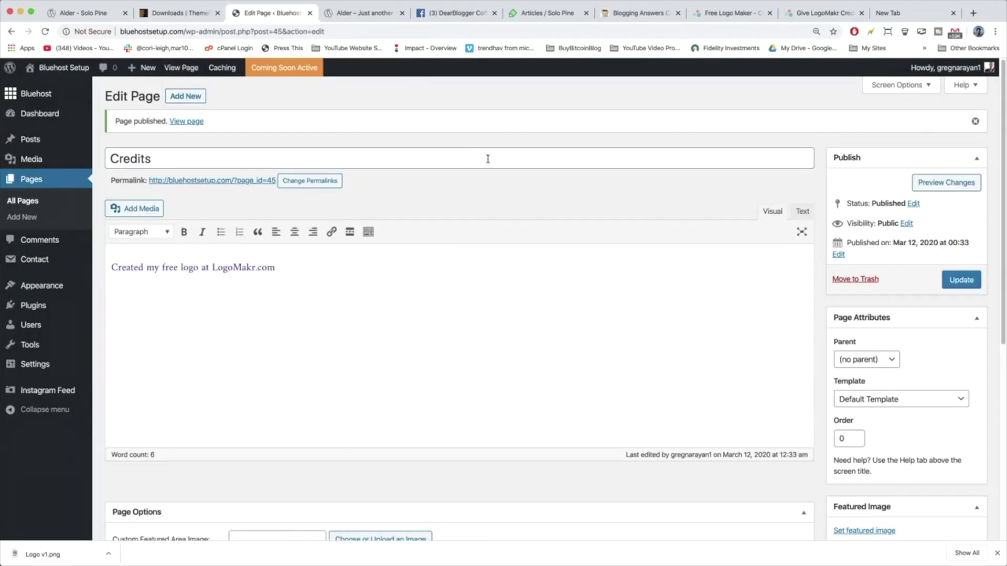
left_click(813, 14)
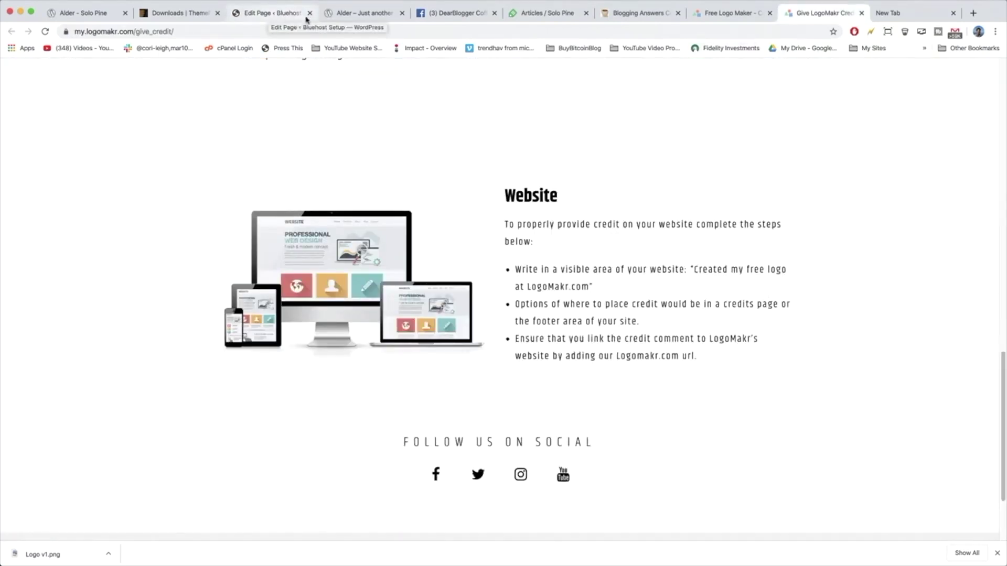
Step: From the Credits editor, open Appearance > Customize and the Alder theme's Header & Logo Settings
left_click(284, 16)
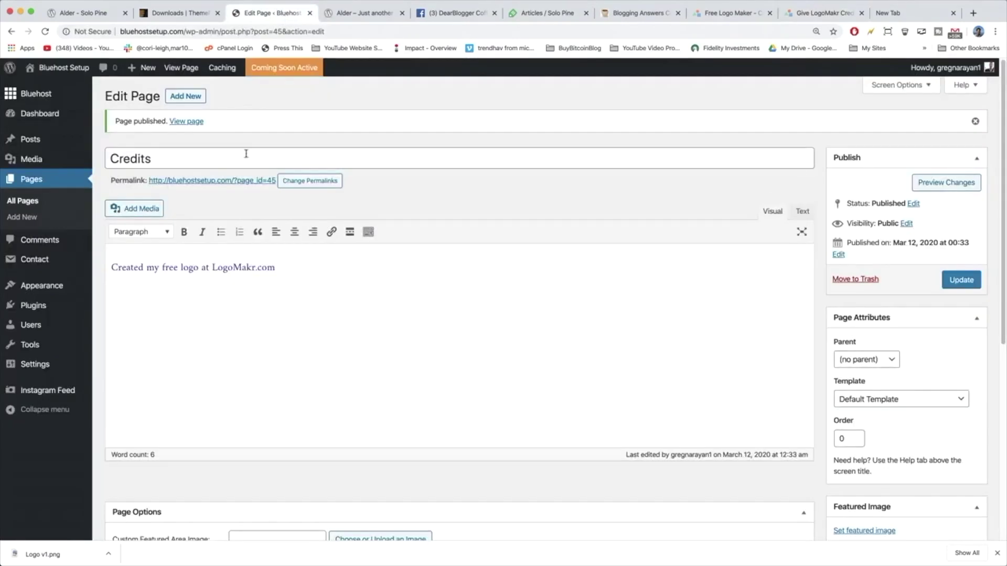
mouse_move(56, 289)
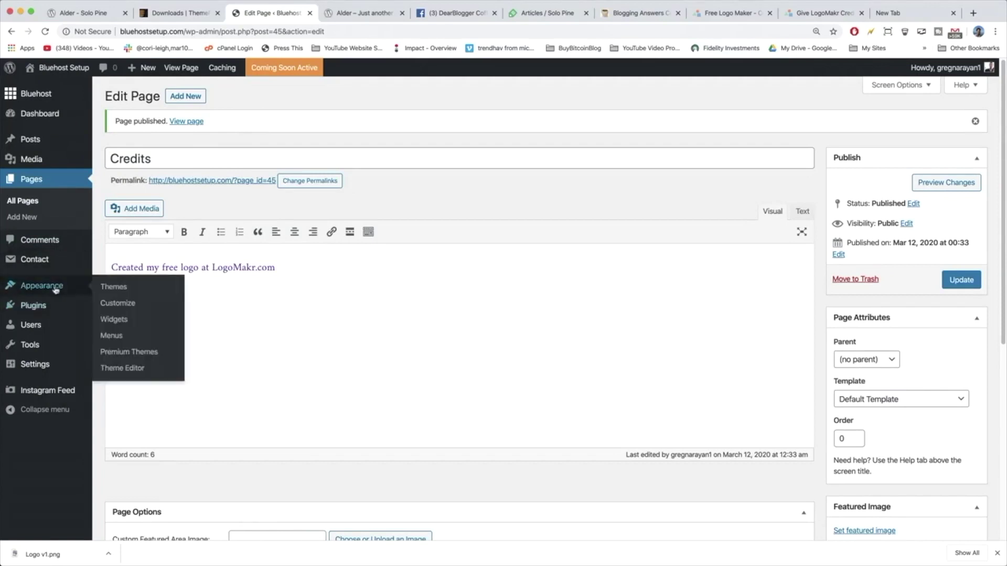
left_click(138, 307)
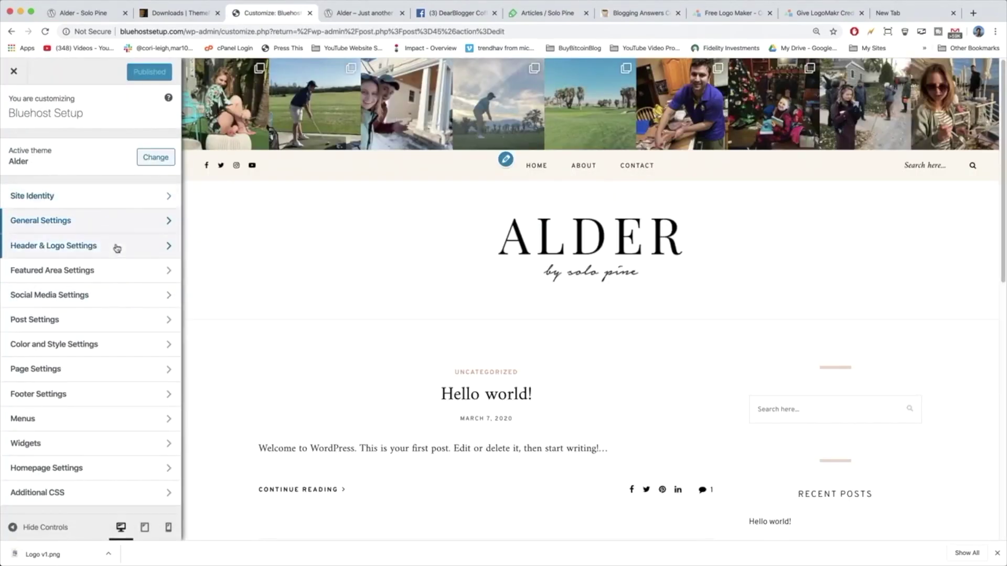
left_click(161, 249)
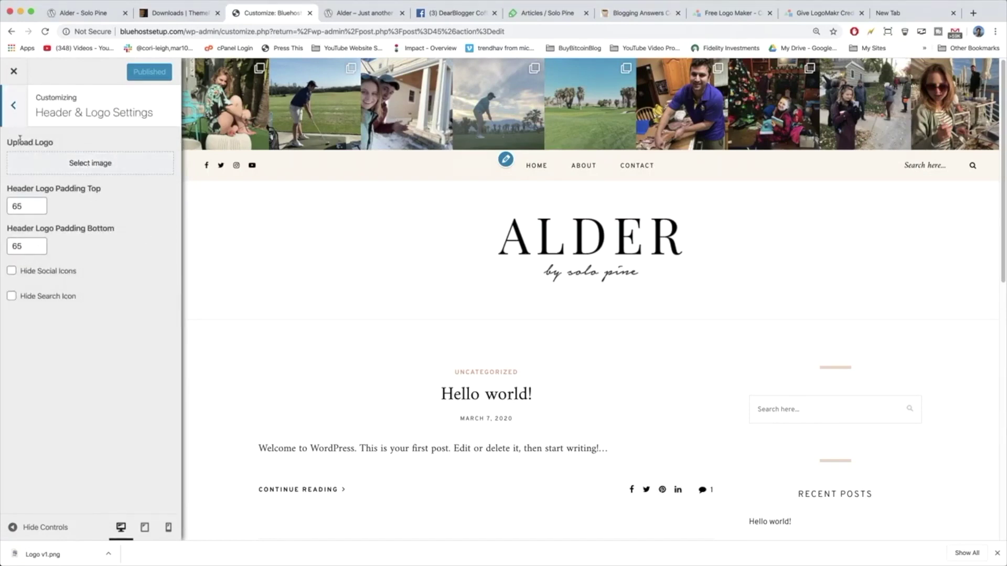
Step: Upload Logo v1.png and choose it as the site's header logo
left_click(100, 167)
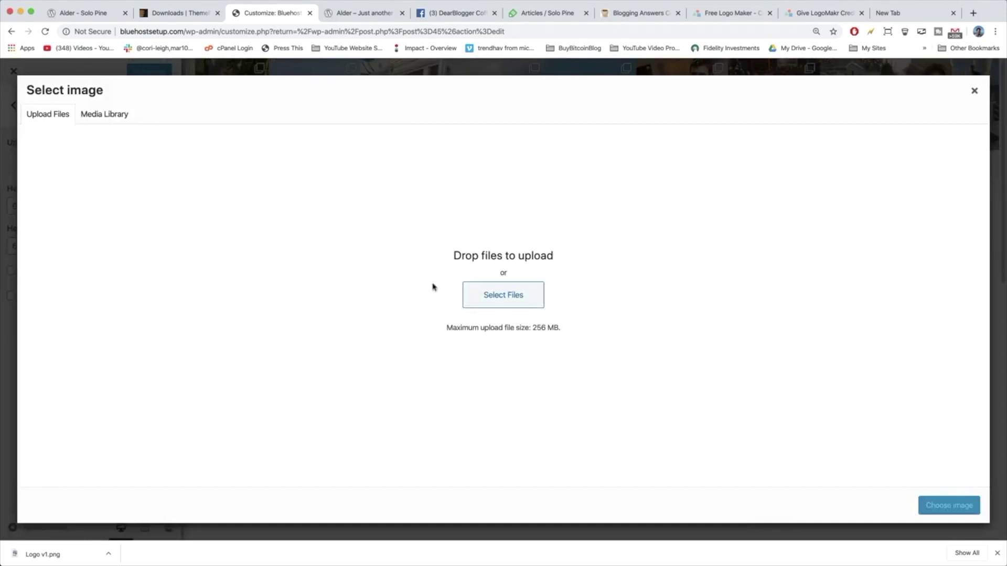
left_click(489, 295)
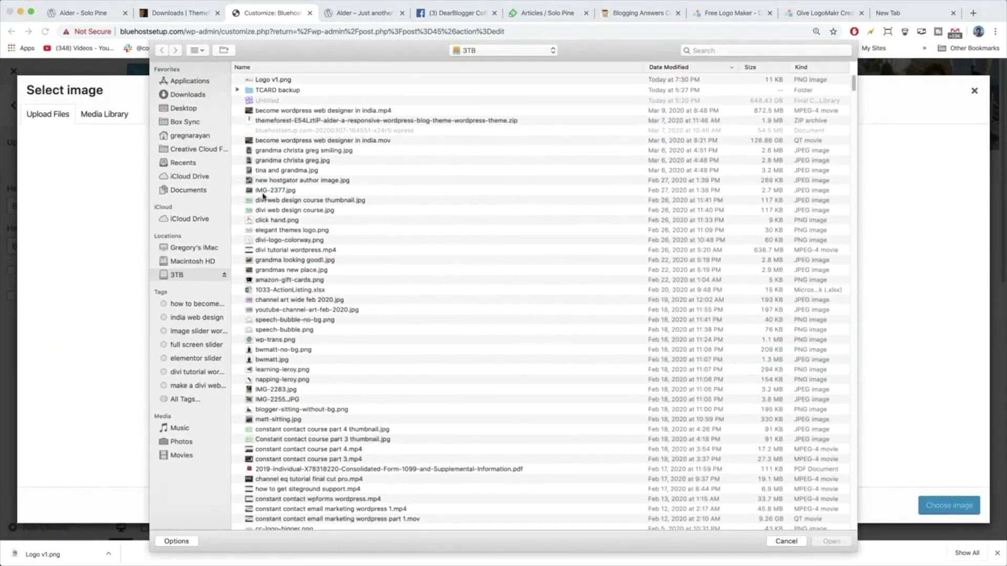
left_click(264, 79)
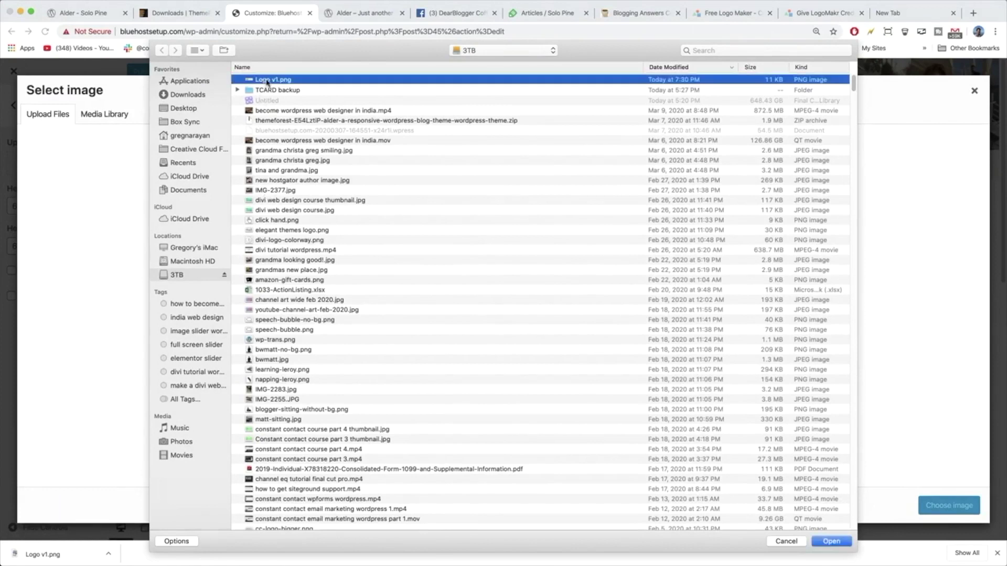
left_click(843, 544)
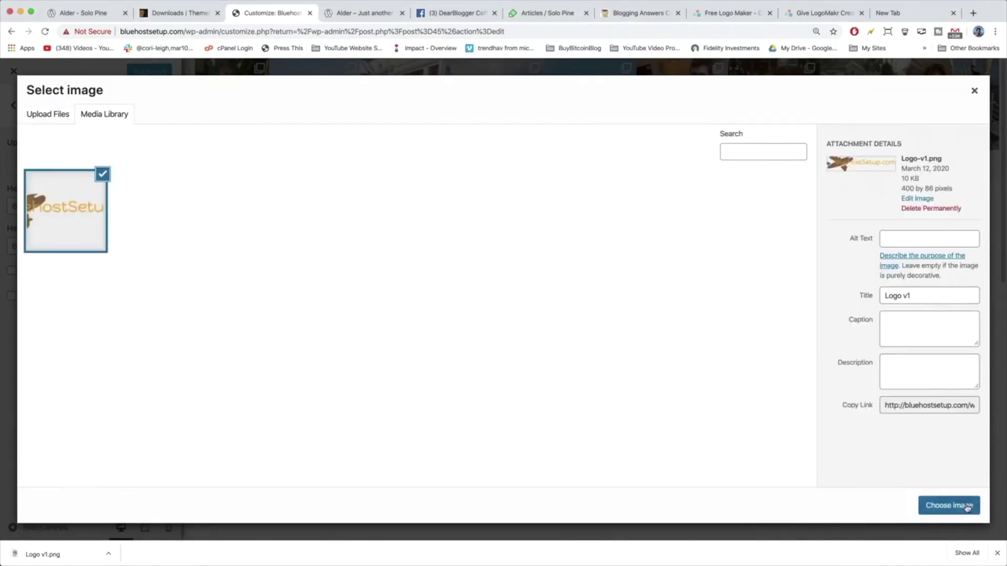
left_click(967, 508)
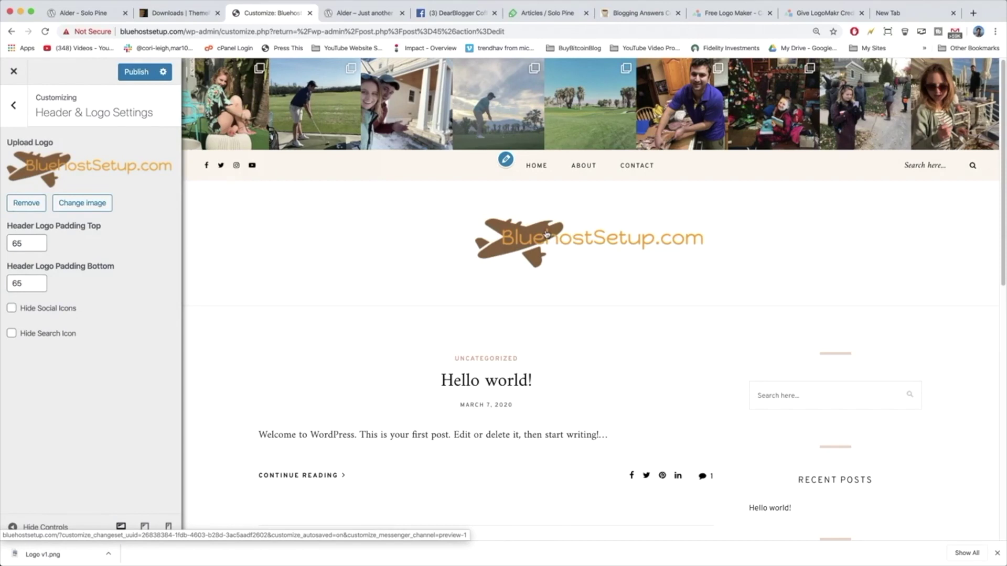
Step: Publish the BluehostSetup.com header logo change and close the Customizer to view the live site
left_click(136, 73)
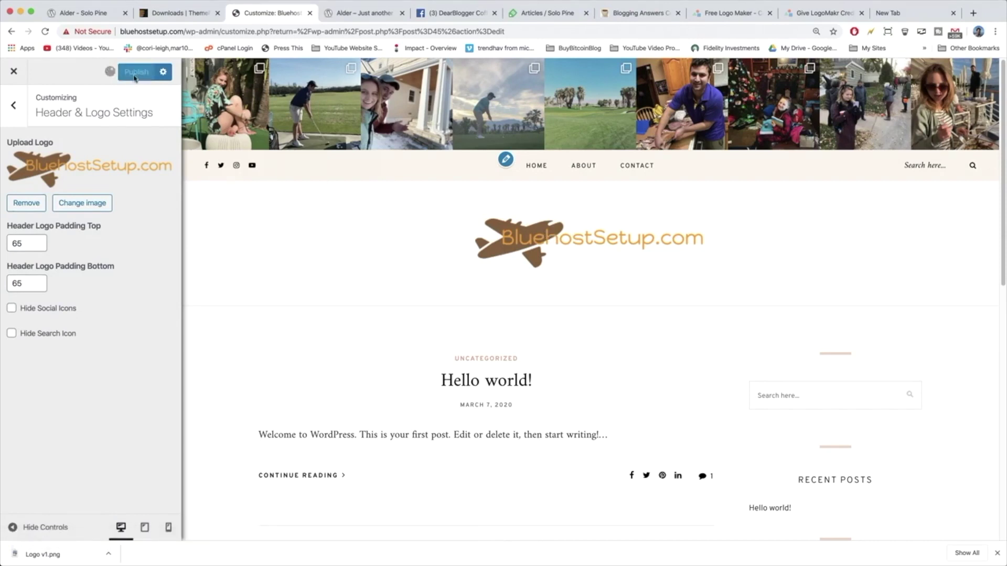
left_click(12, 72)
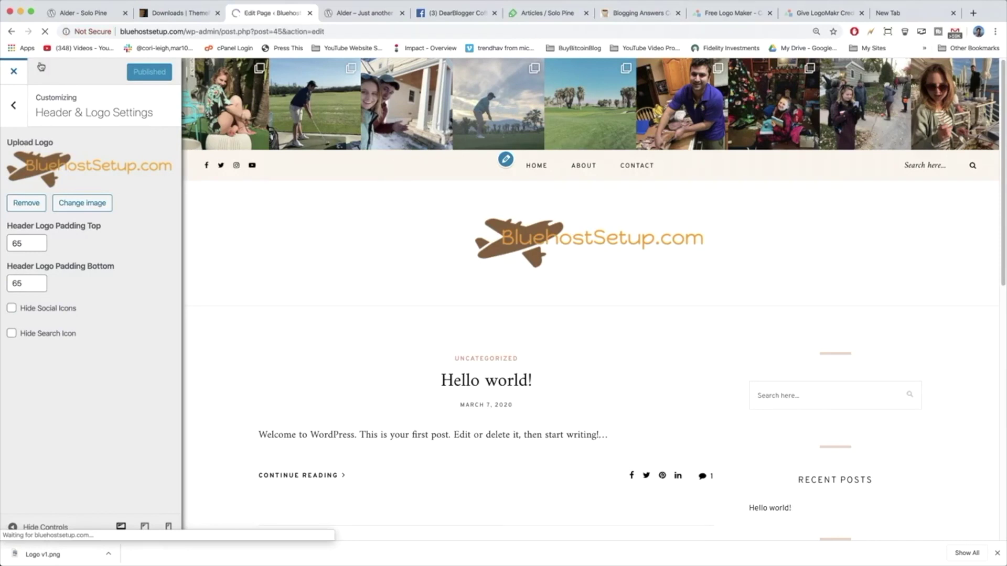